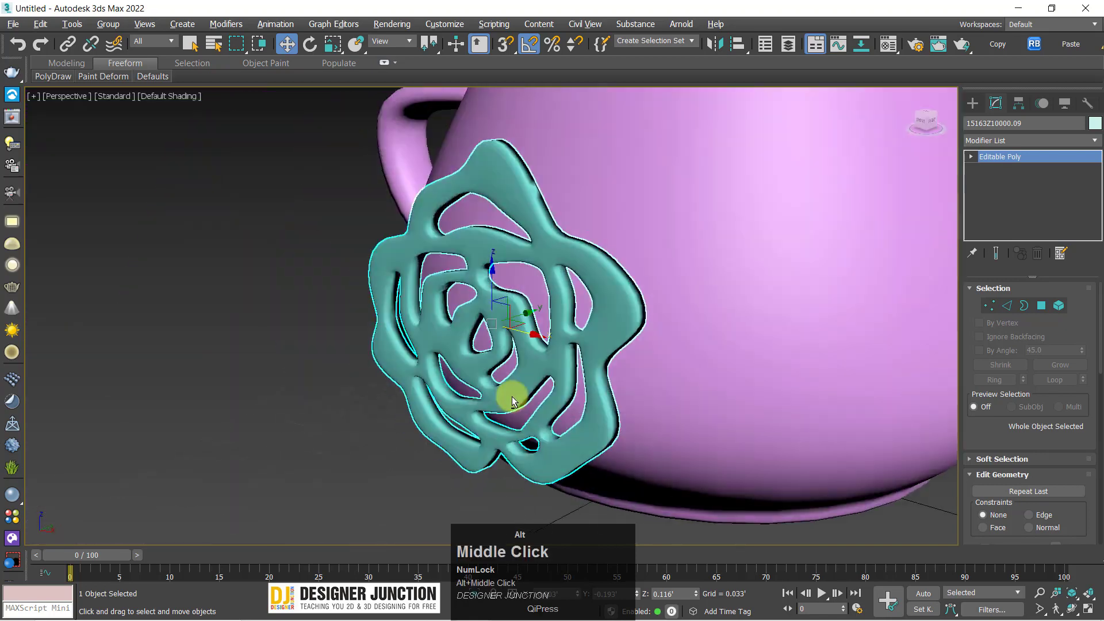
# Move the rose ornament out beside the teapot's spout and deselect it.
pyautogui.scroll(-4, 522, 375)
pyautogui.moveTo(489, 366); pyautogui.dragTo(799, 424)
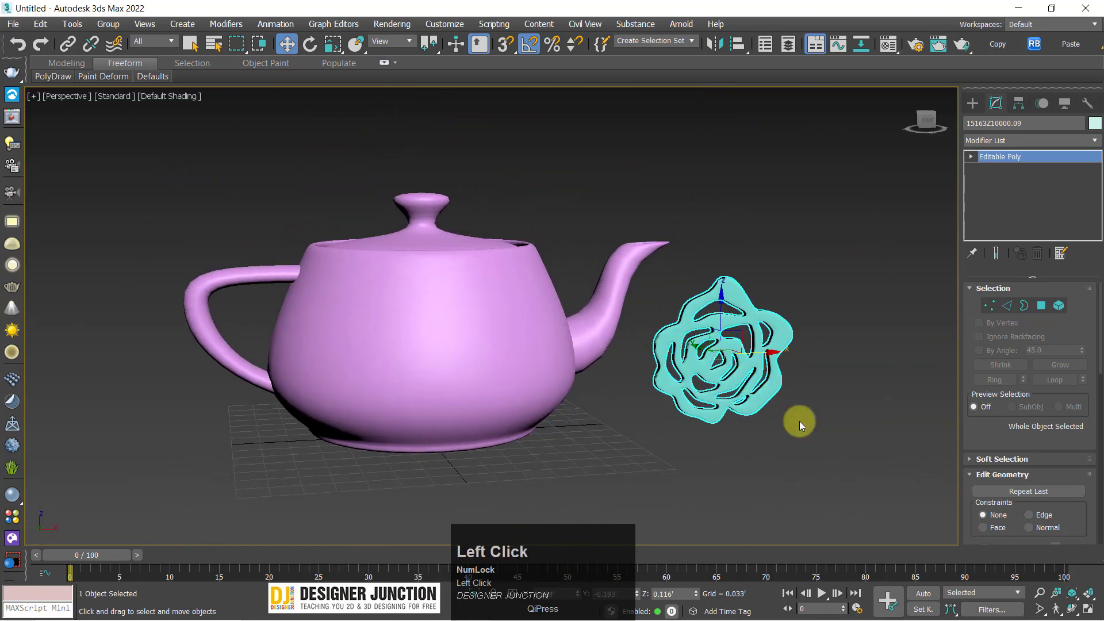
pyautogui.click(799, 424)
pyautogui.moveTo(580, 397)
pyautogui.keyDown('alt'); pyautogui.mouseDown(button='middle')
pyautogui.moveTo(572, 394)
pyautogui.moveTo(601, 394)
pyautogui.moveTo(578, 375)
pyautogui.moveTo(582, 385)
pyautogui.mouseUp(button='middle'); pyautogui.keyUp('alt')
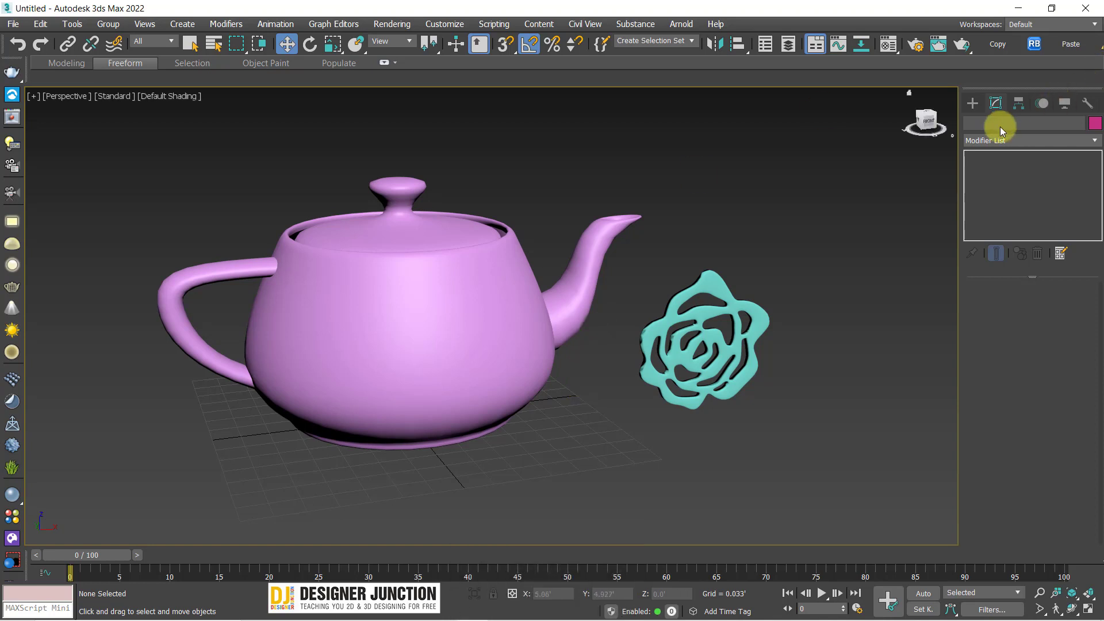
# Select the rose ornament and apply a Skin Wrap modifier to it.
pyautogui.click(971, 139)
pyautogui.press('s')
pyautogui.click(964, 140)
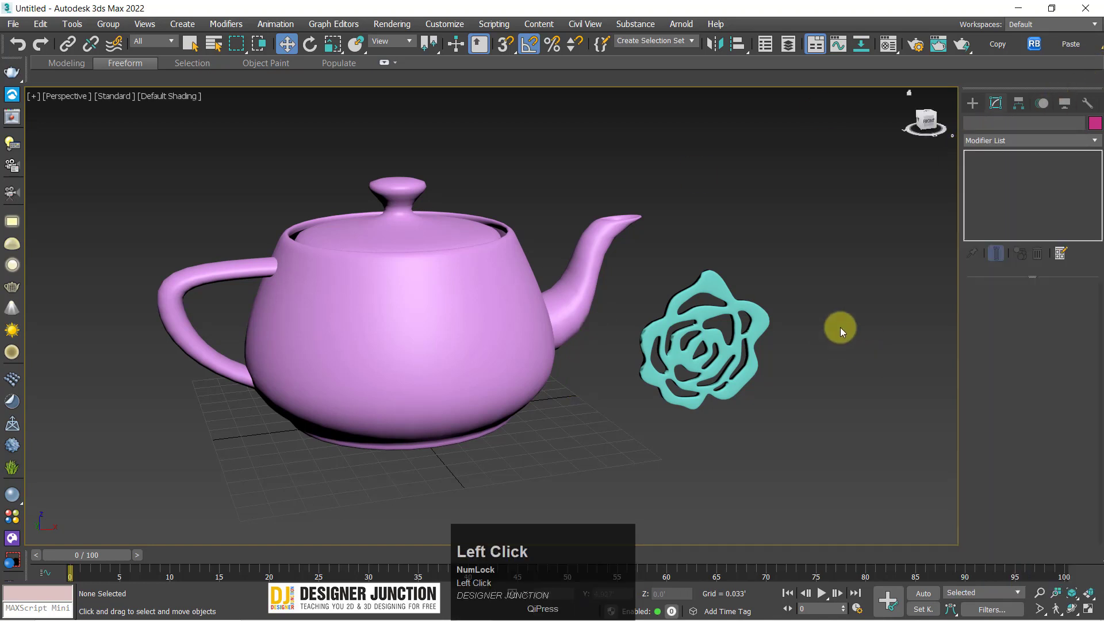
pyautogui.click(706, 316)
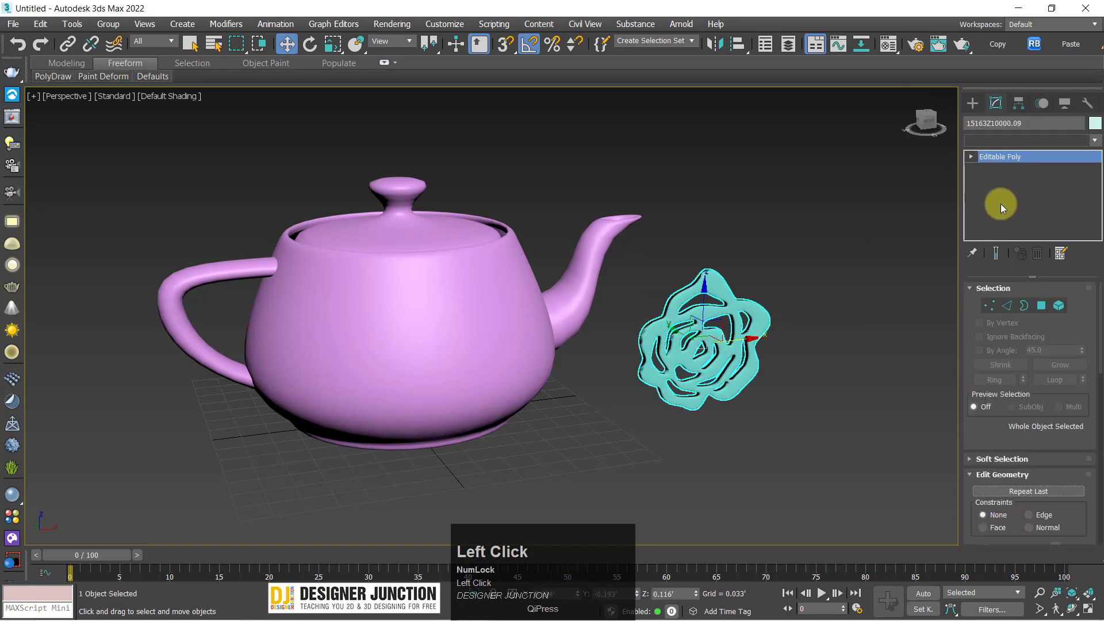
pyautogui.press('s')
pyautogui.press('s')
pyautogui.press('s')
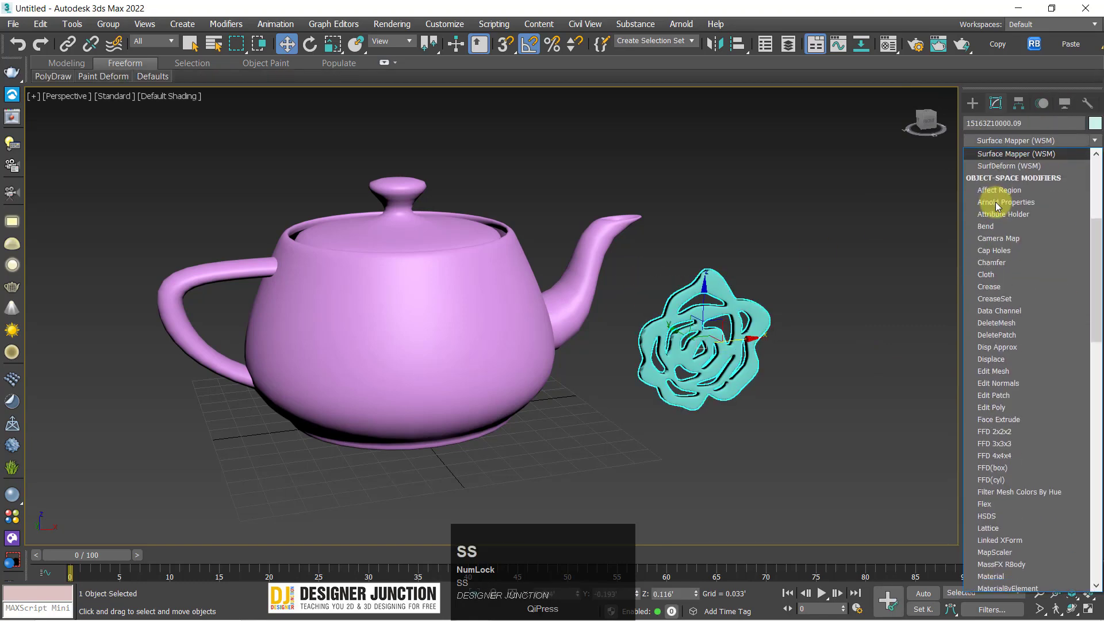
pyautogui.press('s')
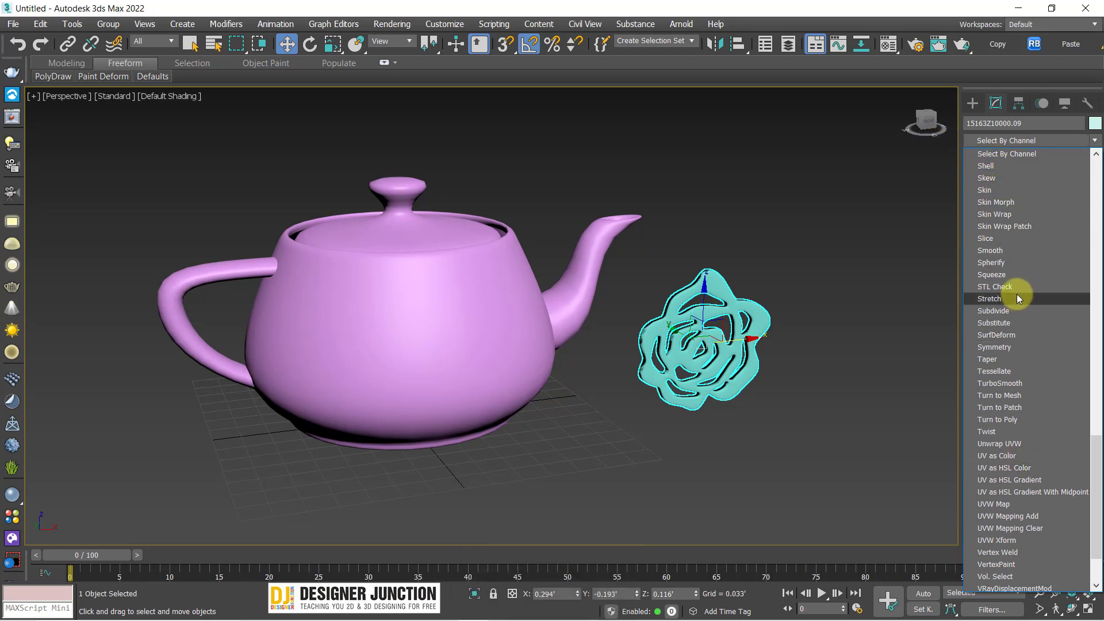
pyautogui.scroll(1, 1004, 207)
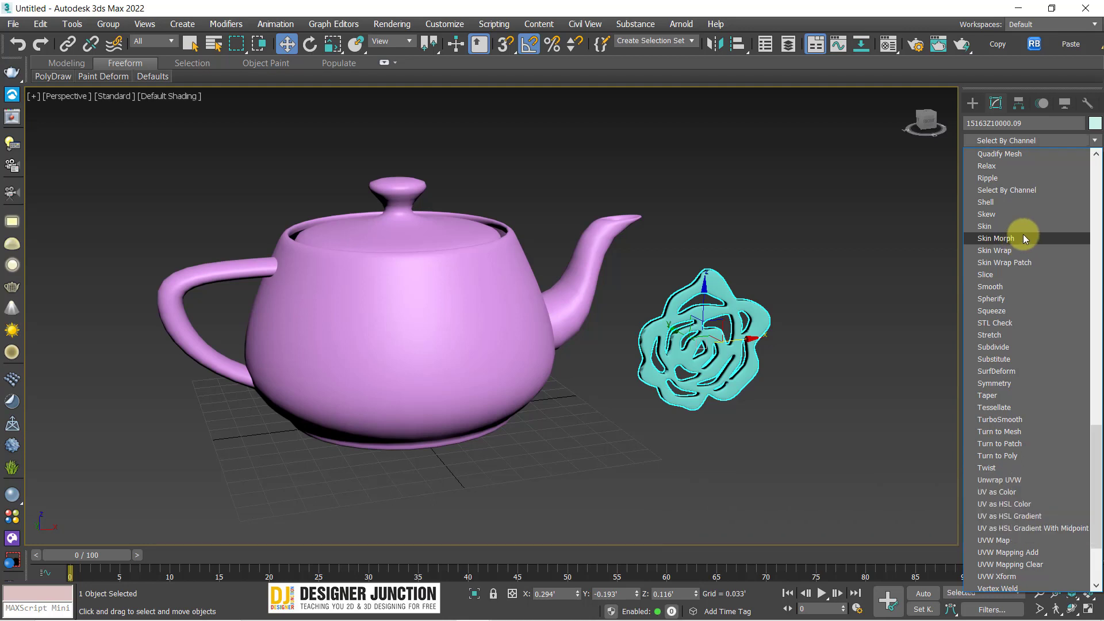
pyautogui.click(998, 252)
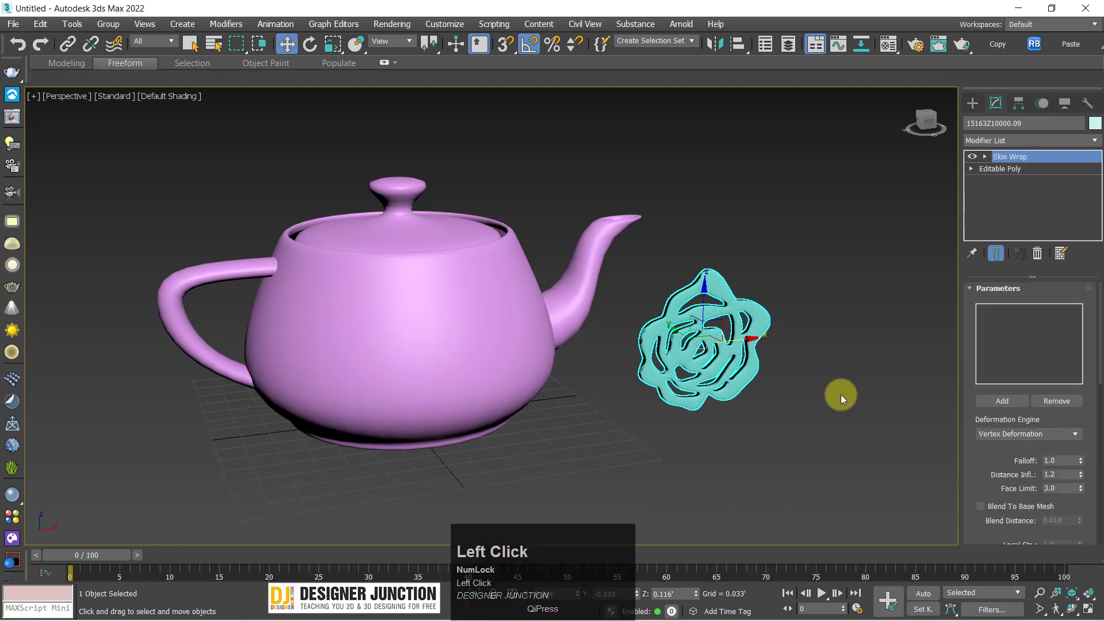
# In the front view, move the rose horizontally so it is centred in front of the teapot's body.
pyautogui.keyDown('alt'); pyautogui.moveTo(840, 393); pyautogui.dragTo(721, 307, button='middle'); pyautogui.keyUp('alt')
pyautogui.hotkey('alt', 'w')
pyautogui.hotkey('alt', 'w')
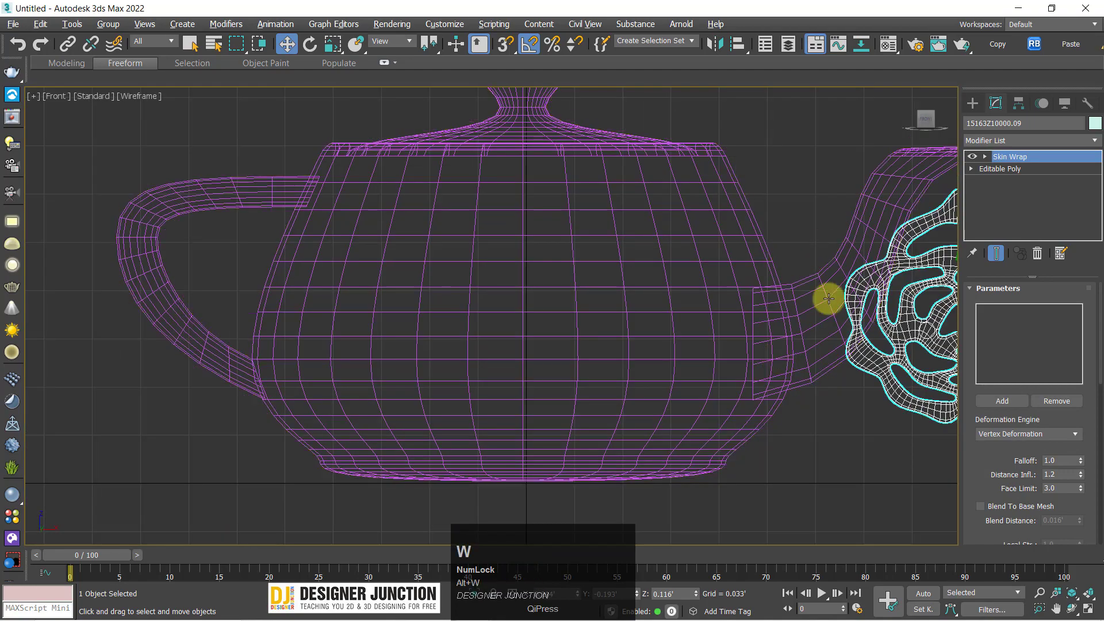
pyautogui.scroll(-2, 822, 296)
pyautogui.moveTo(888, 313); pyautogui.dragTo(573, 323)
pyautogui.press('z')
pyautogui.hotkey('alt', 'w')
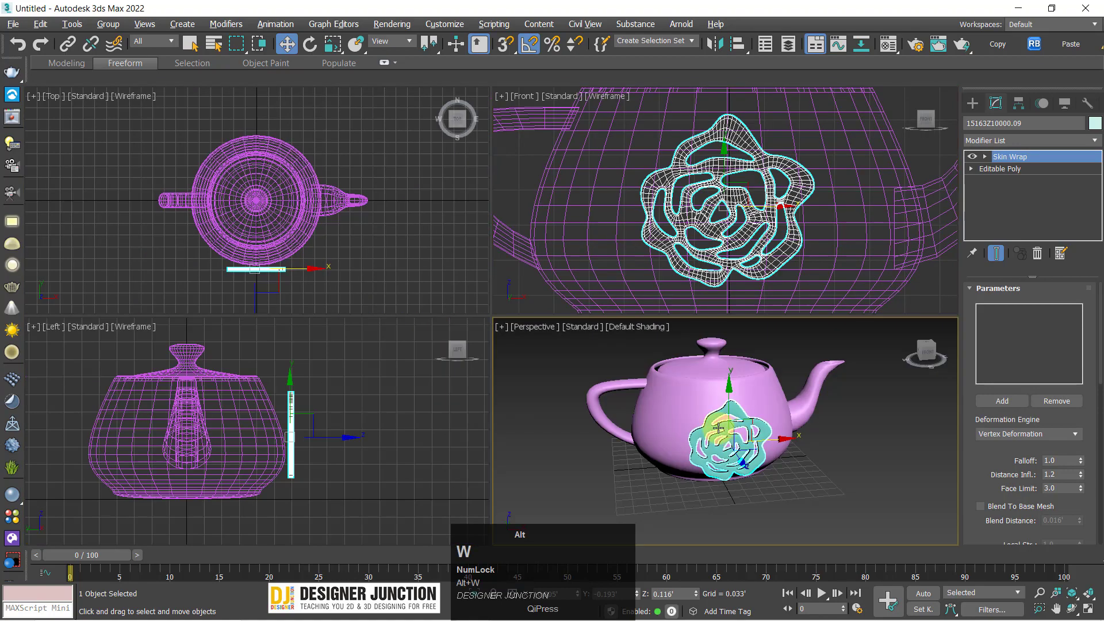
pyautogui.hotkey('alt', 'w')
pyautogui.press('z')
pyautogui.keyDown('alt'); pyautogui.moveTo(381, 263); pyautogui.dragTo(562, 288, button='middle'); pyautogui.keyUp('alt')
pyautogui.scroll(-4, 458, 305)
# In the left view, move the rose closer until it meets the teapot's front wall.
pyautogui.hotkey('alt', 'w')
pyautogui.hotkey('alt', 'w')
pyautogui.press('z')
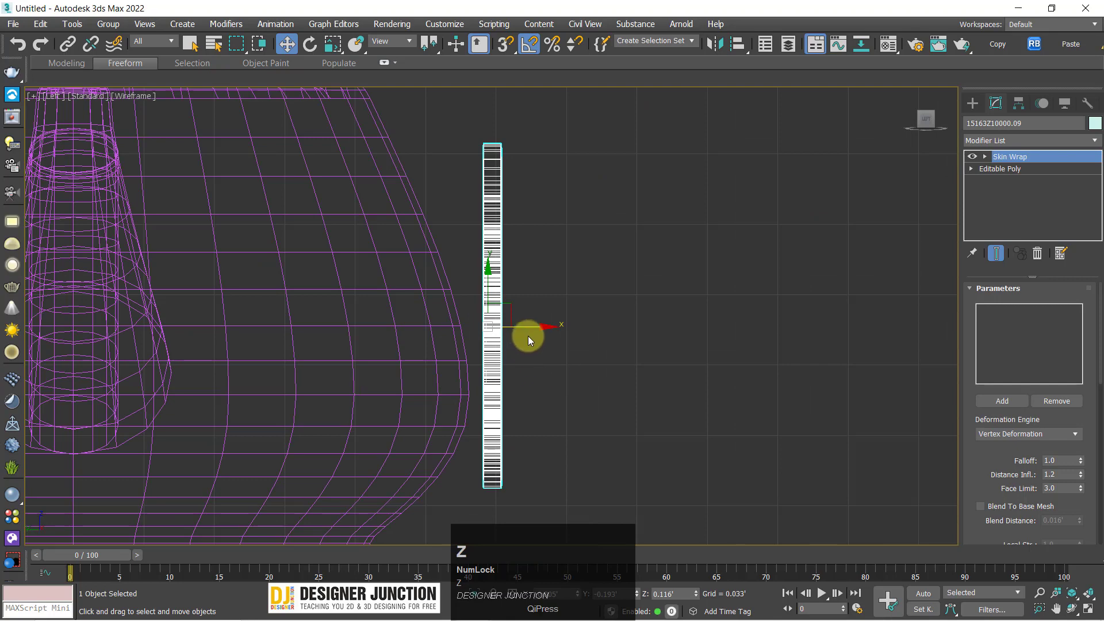
pyautogui.moveTo(518, 325); pyautogui.dragTo(450, 253)
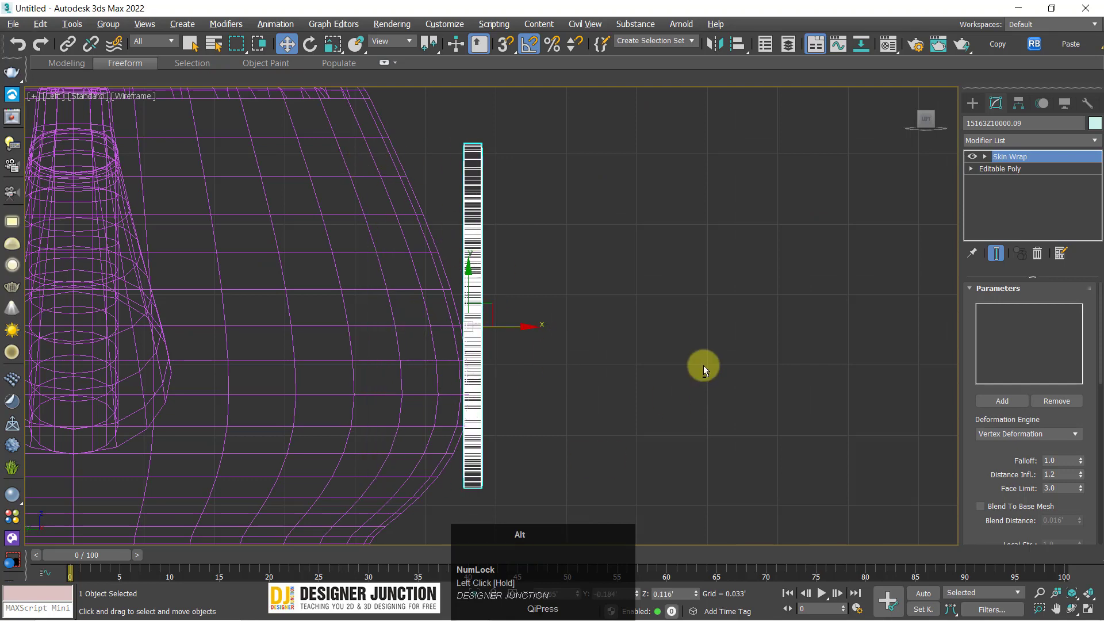
pyautogui.hotkey('alt', 'w')
pyautogui.hotkey('alt', 'w')
pyautogui.scroll(3, 543, 323)
pyautogui.keyDown('alt'); pyautogui.moveTo(543, 323); pyautogui.dragTo(525, 380, button='middle'); pyautogui.keyUp('alt')
pyautogui.scroll(-3, 571, 355)
# Move the rose clear of the teapot's front wall, to a Y position of about -0.213', and deselect it.
pyautogui.hotkey('alt', 'w')
pyautogui.hotkey('alt', 'w')
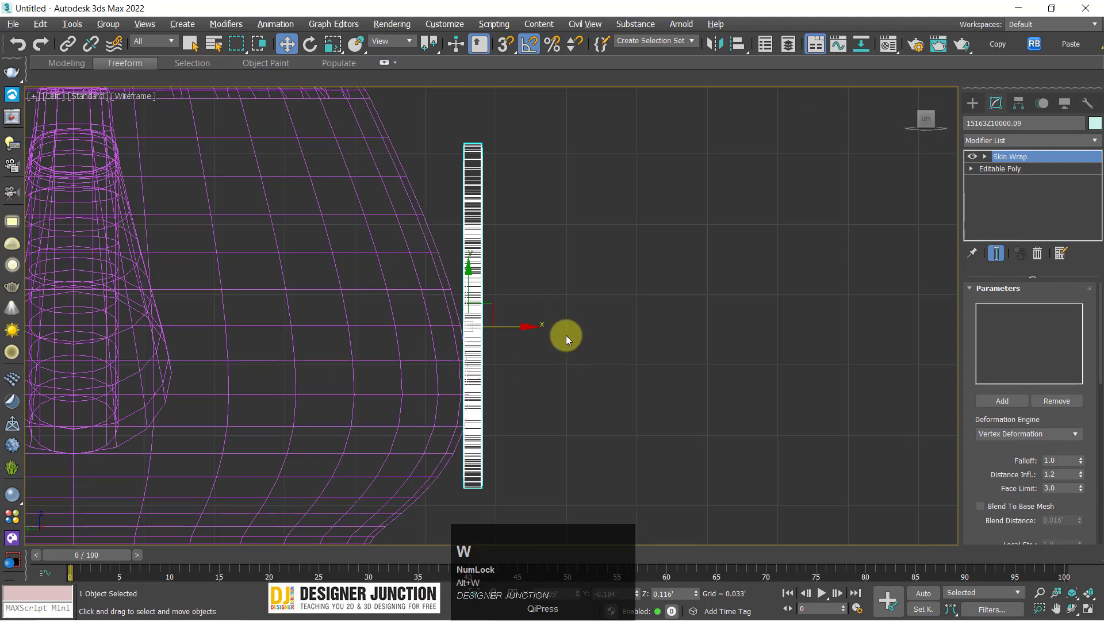
pyautogui.moveTo(515, 330); pyautogui.dragTo(575, 339)
pyautogui.hotkey('alt', 'w')
pyautogui.hotkey('alt', 'w')
pyautogui.click(746, 421)
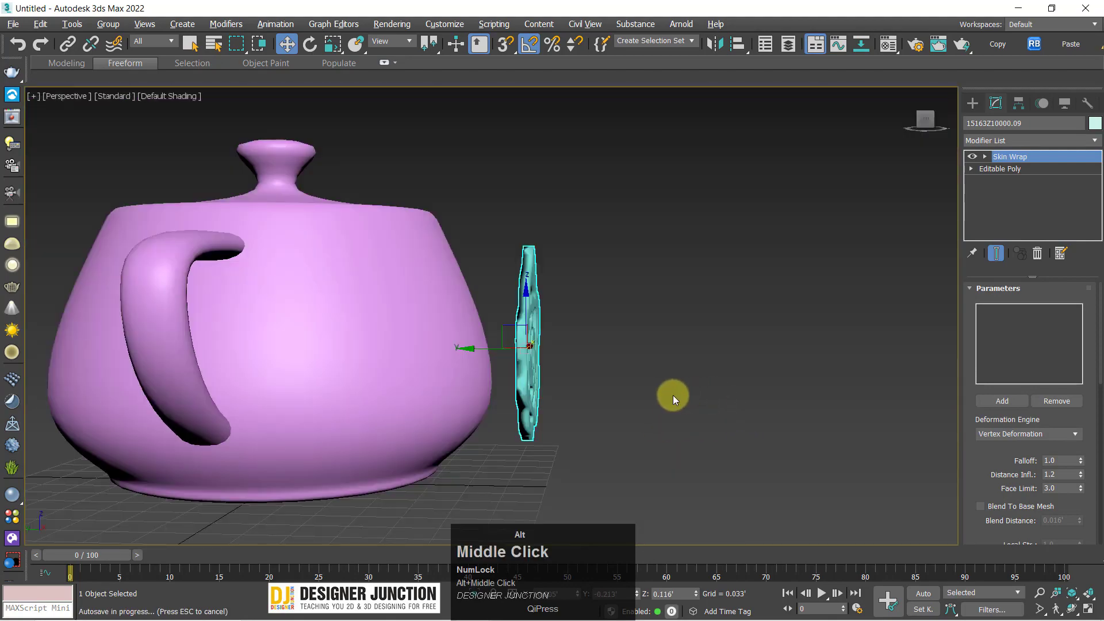
pyautogui.keyDown('alt'); pyautogui.moveTo(673, 395); pyautogui.dragTo(740, 205, button='middle'); pyautogui.keyUp('alt')
# In the front view, create a plane about 0.225' long and 0.252' wide that covers the whole rose.
pyautogui.hotkey('alt', 'w')
pyautogui.hotkey('alt', 'w')
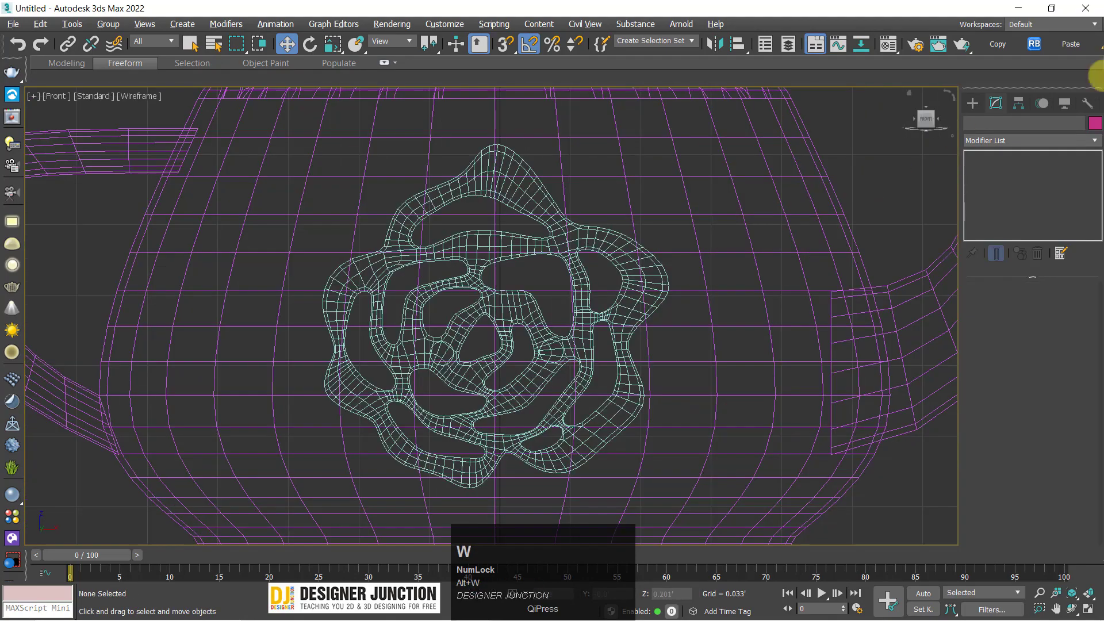
pyautogui.click(973, 102)
pyautogui.click(995, 193)
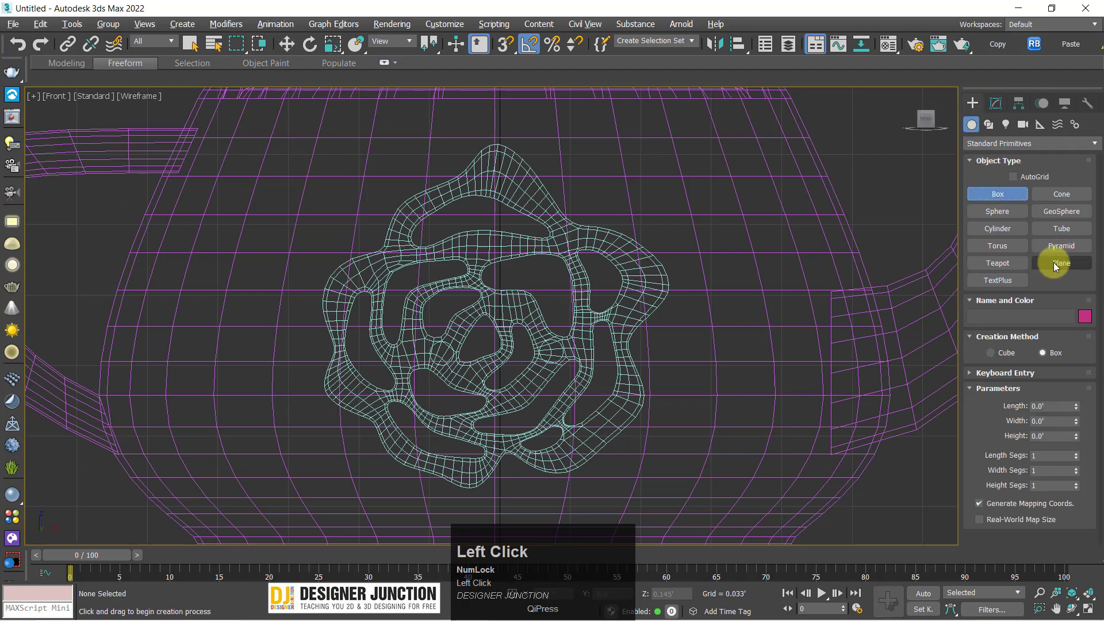
pyautogui.click(1058, 263)
pyautogui.scroll(-4, 473, 284)
pyautogui.moveTo(295, 146); pyautogui.dragTo(690, 485)
pyautogui.scroll(-3, 690, 485)
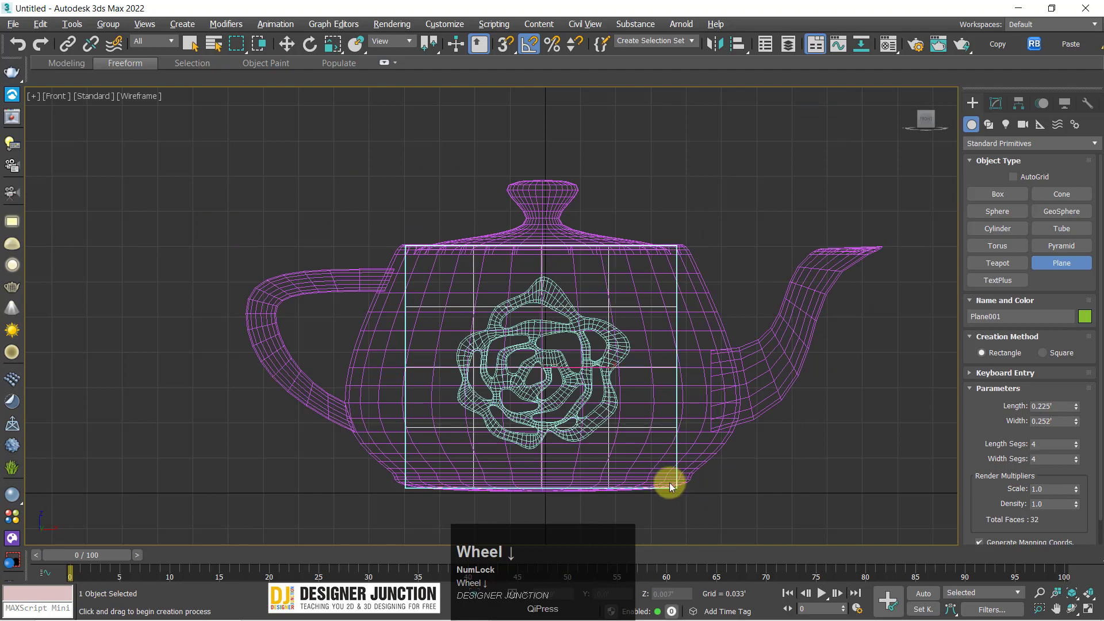
pyautogui.rightClick(688, 482)
# Set the plane to 38 length segments and 55 width segments.
pyautogui.click(996, 103)
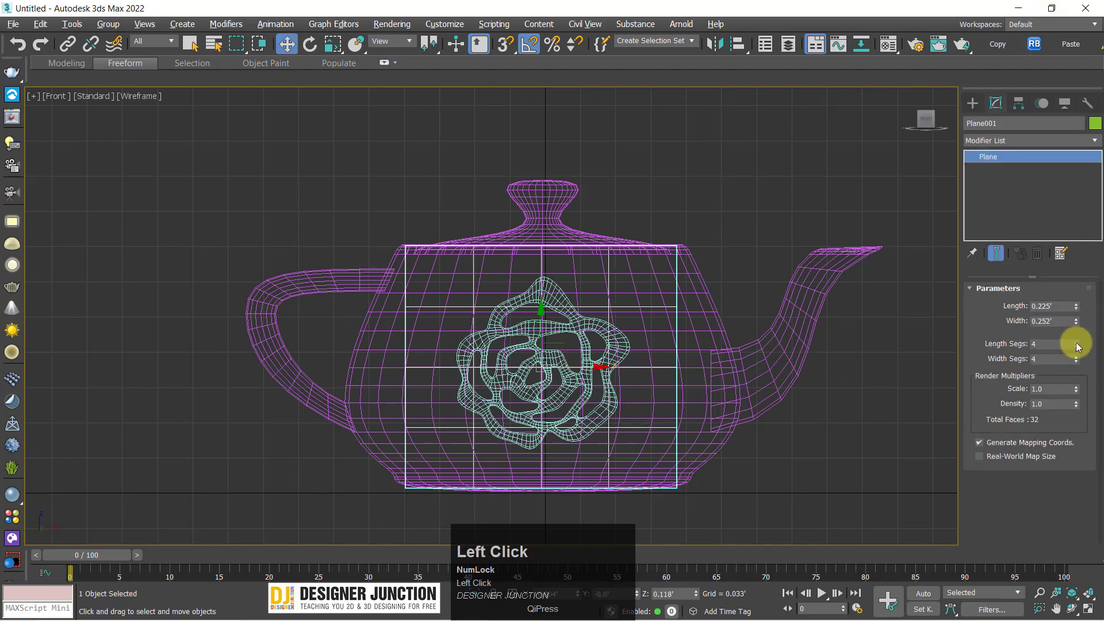
pyautogui.moveTo(1075, 344)
pyautogui.mouseDown()
pyautogui.moveTo(1087, 320)
pyautogui.moveTo(1070, 369)
pyautogui.moveTo(1084, 328)
pyautogui.moveTo(1082, 336)
pyautogui.mouseUp()
pyautogui.press('p')
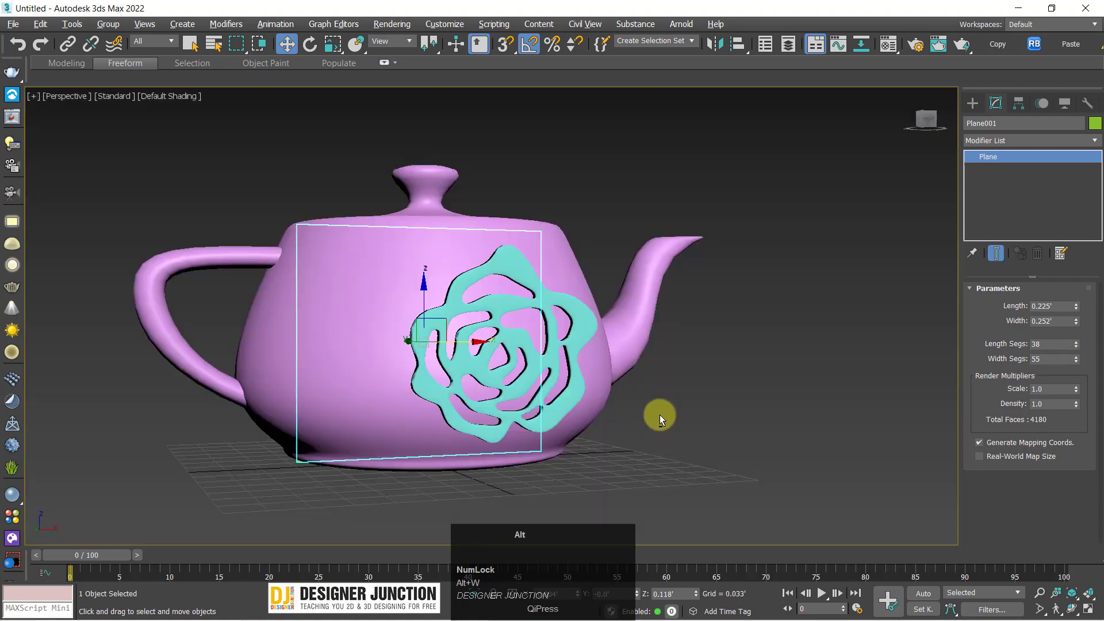
# In the left view, move the plane out of the teapot into the rose's thickness, to a Y position of about -0.211'.
pyautogui.keyDown('alt'); pyautogui.moveTo(660, 415); pyautogui.dragTo(723, 426, button='middle'); pyautogui.keyUp('alt')
pyautogui.hotkey('alt', 'w')
pyautogui.hotkey('alt', 'w')
pyautogui.scroll(-3, 352, 406)
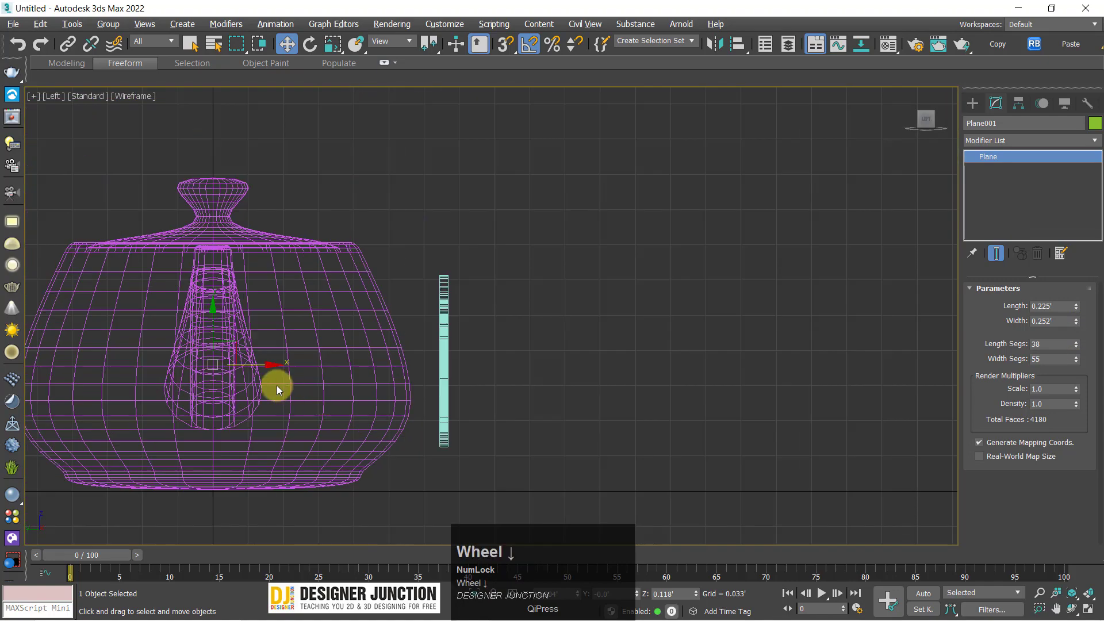
pyautogui.moveTo(247, 365); pyautogui.dragTo(460, 402)
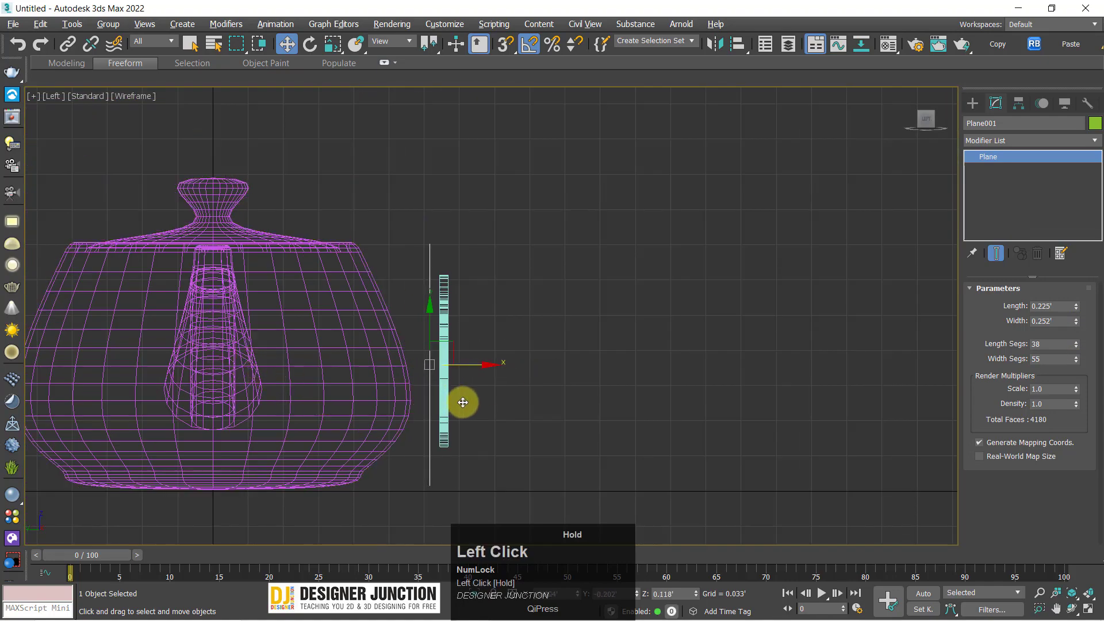
pyautogui.press('z')
pyautogui.scroll(4, 490, 310)
pyautogui.moveTo(525, 355); pyautogui.dragTo(620, 364)
pyautogui.hotkey('alt', 'w')
pyautogui.hotkey('alt', 'w')
pyautogui.keyDown('alt'); pyautogui.moveTo(661, 391); pyautogui.dragTo(510, 357, button='middle'); pyautogui.keyUp('alt')
# Convert the plane to an Editable Poly.
pyautogui.rightClick(434, 274)
pyautogui.moveTo(493, 439)
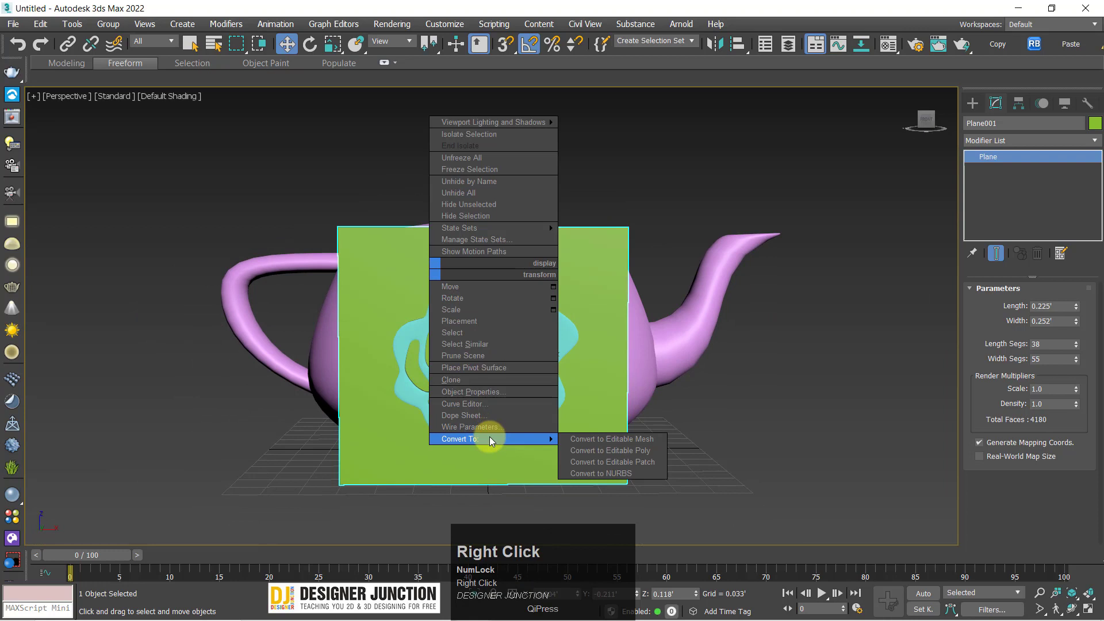
pyautogui.click(632, 451)
# Select the rose and add the green plane as a control object of its Skin Wrap modifier.
pyautogui.click(402, 328)
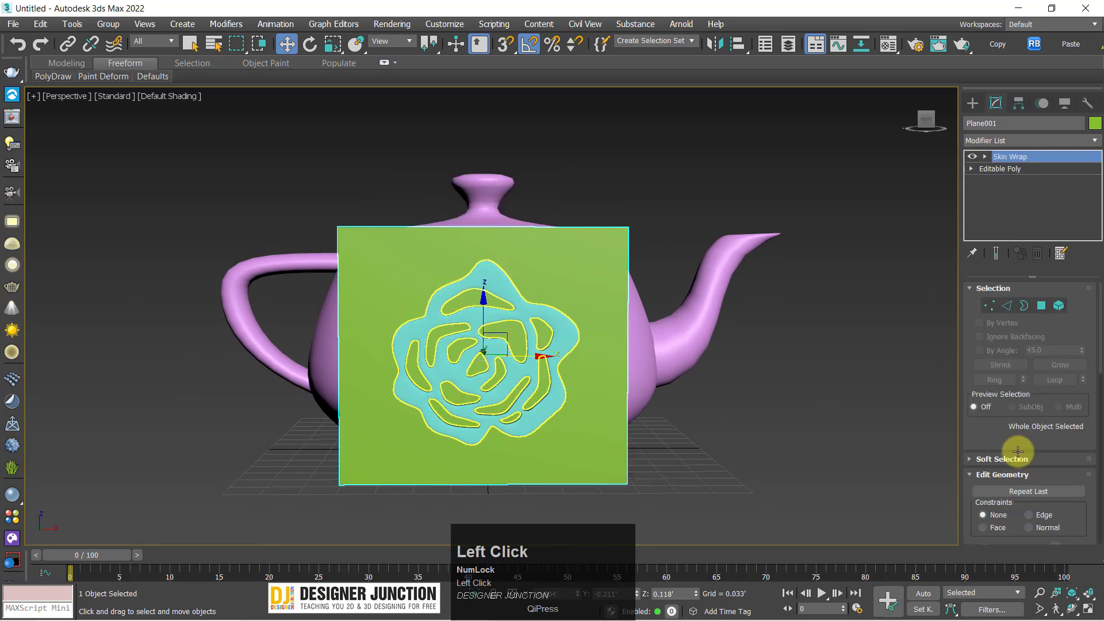
pyautogui.click(1001, 401)
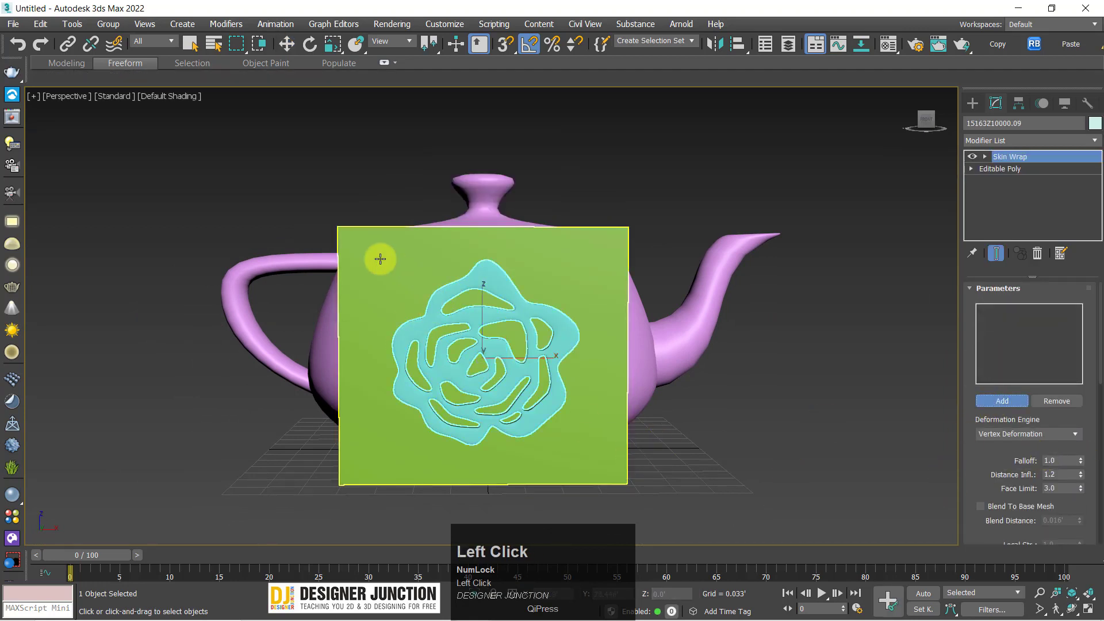
pyautogui.click(525, 360)
pyautogui.keyDown('alt'); pyautogui.moveTo(726, 426); pyautogui.dragTo(617, 426, button='middle'); pyautogui.keyUp('alt')
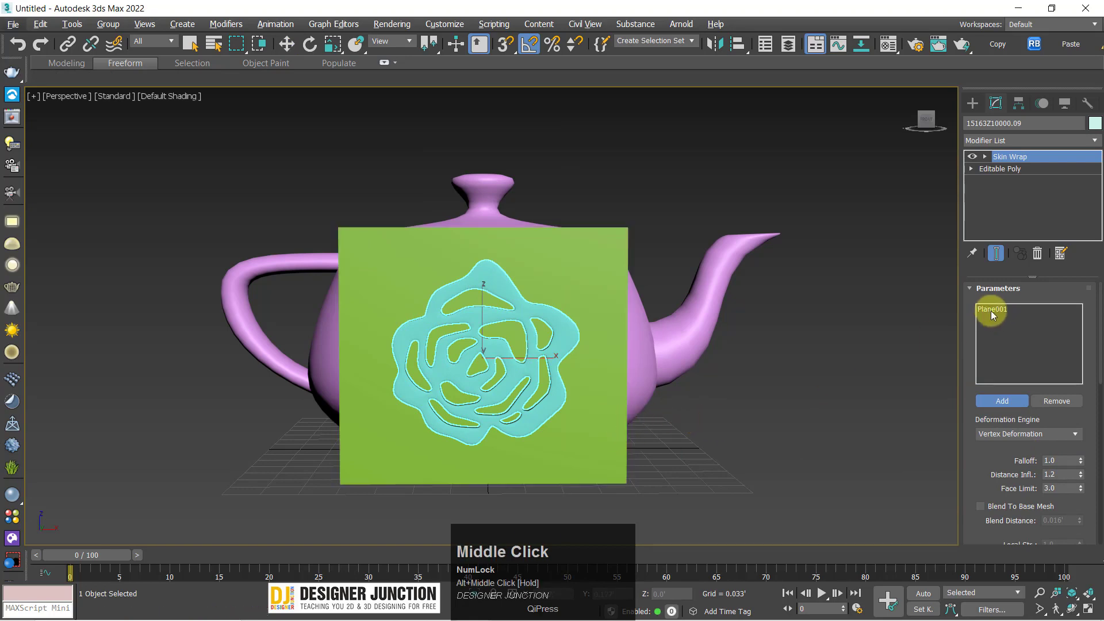
pyautogui.scroll(3, 475, 358)
pyautogui.keyDown('alt'); pyautogui.moveTo(475, 357); pyautogui.dragTo(504, 350, button='middle'); pyautogui.keyUp('alt')
pyautogui.moveTo(504, 349); pyautogui.dragTo(523, 331, button='middle')
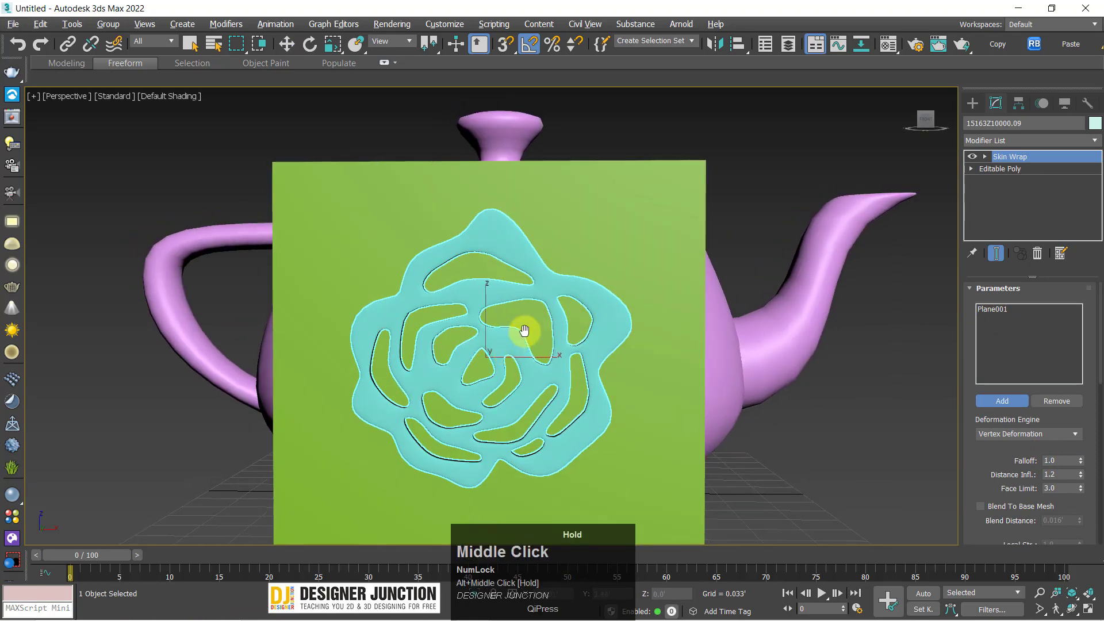
# Add the teapot to the rose's Skin Wrap control objects and return to the Move tool.
pyautogui.click(924, 118)
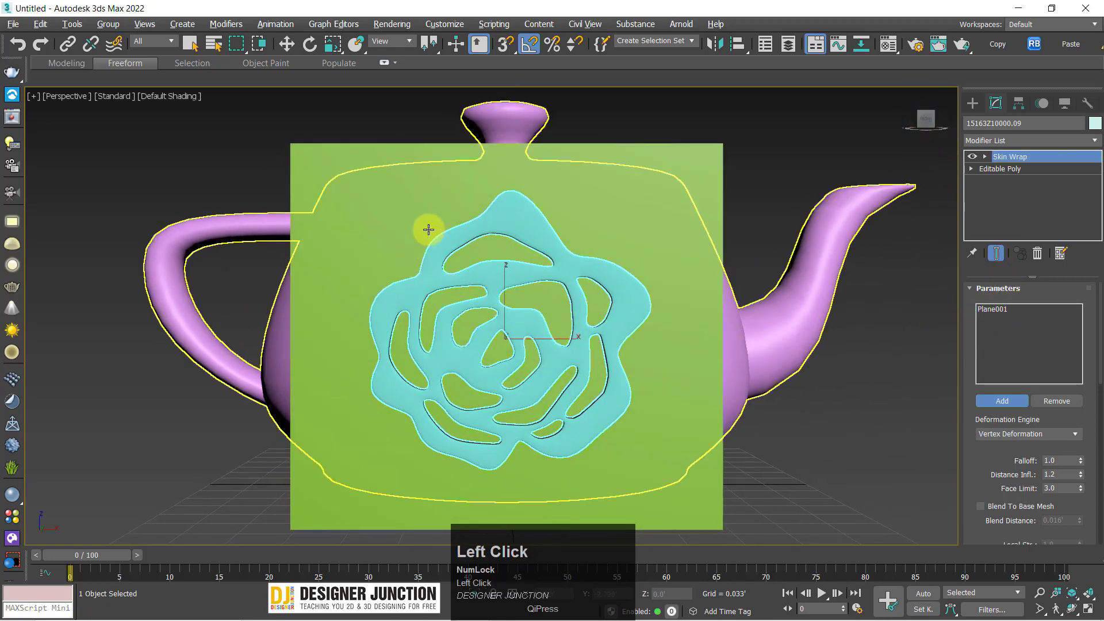
pyautogui.click(335, 205)
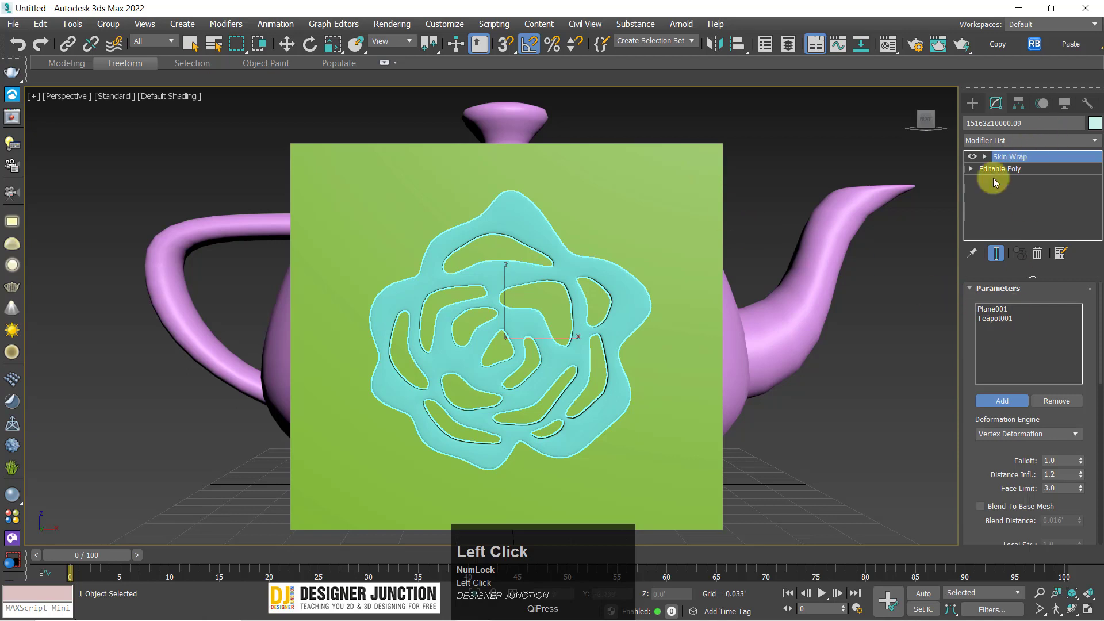
pyautogui.press('w')
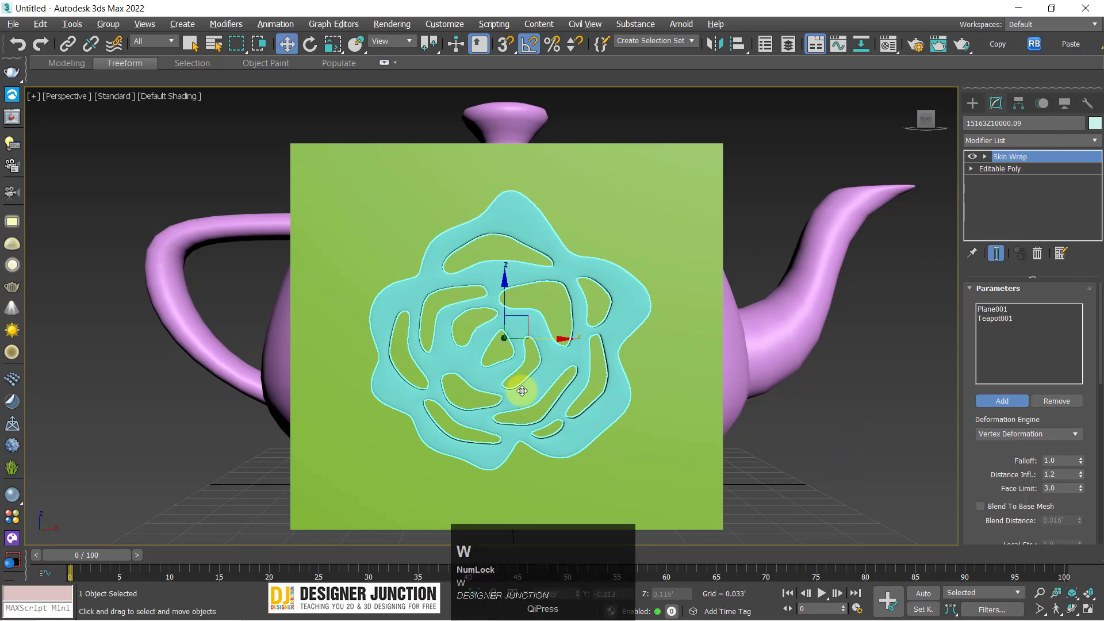
pyautogui.press('w')
# Select the green plane and display the full set of Freeform modeling tools.
pyautogui.click(674, 407)
pyautogui.click(365, 197)
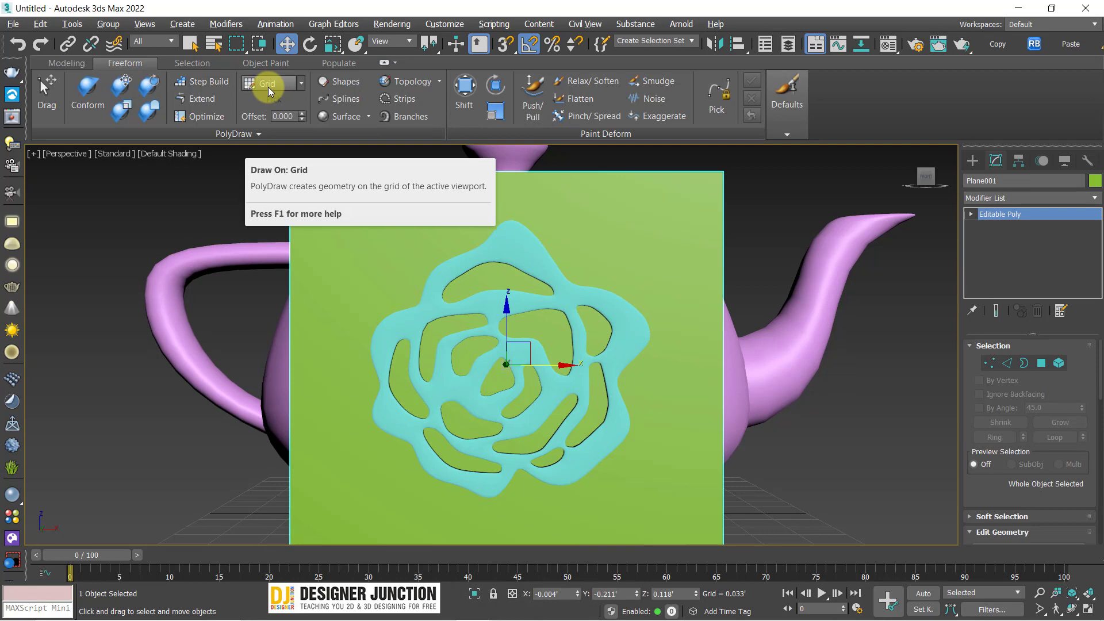
pyautogui.click(300, 84)
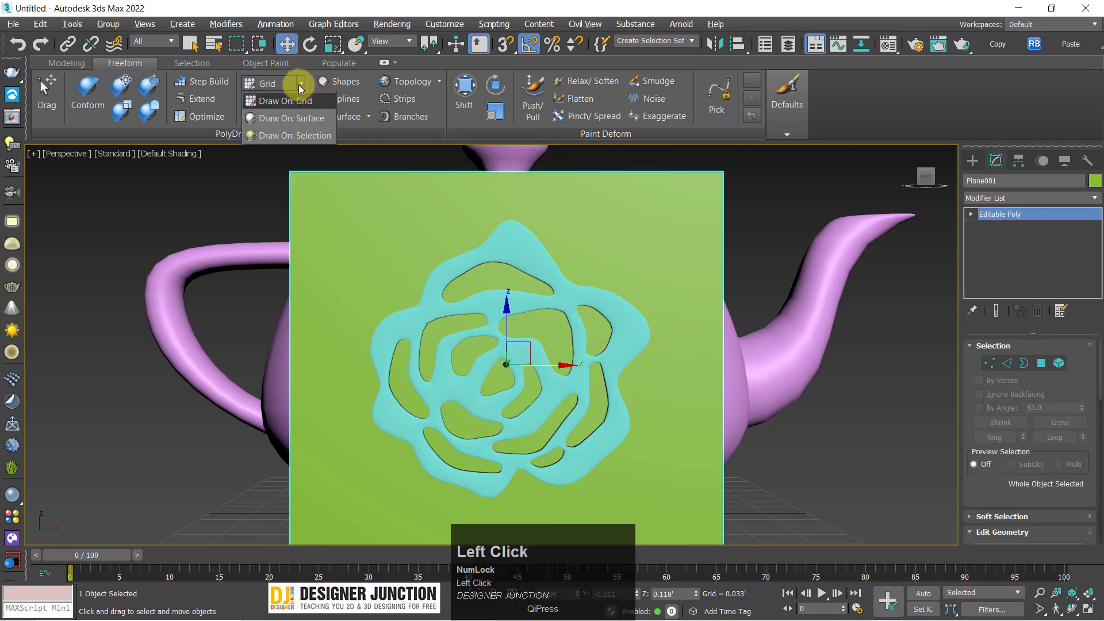
pyautogui.click(299, 85)
pyautogui.click(64, 63)
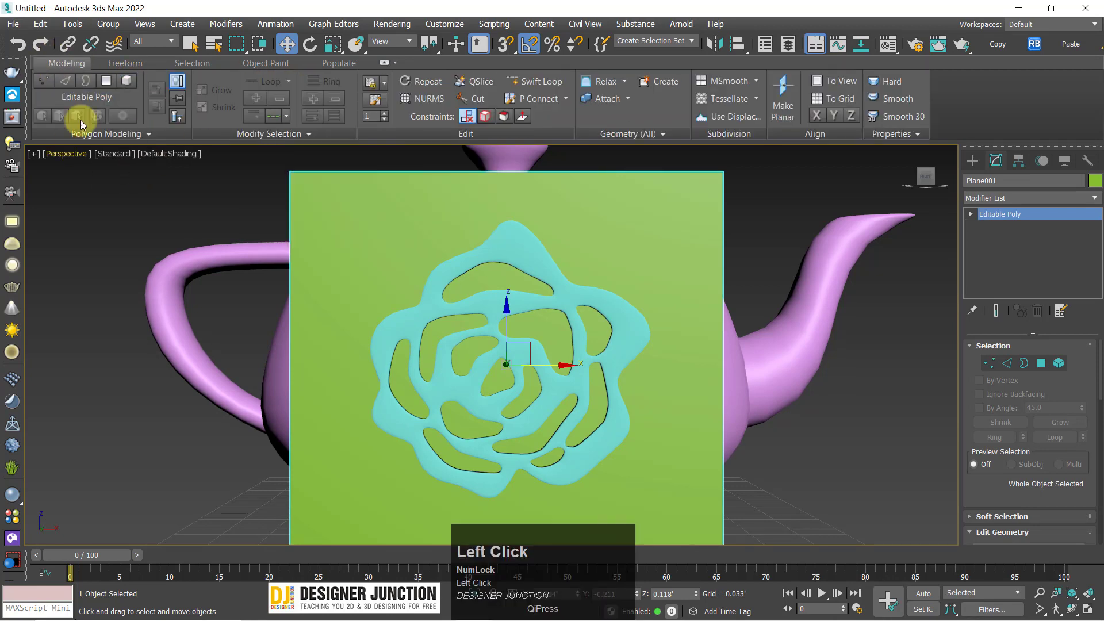
pyautogui.click(108, 60)
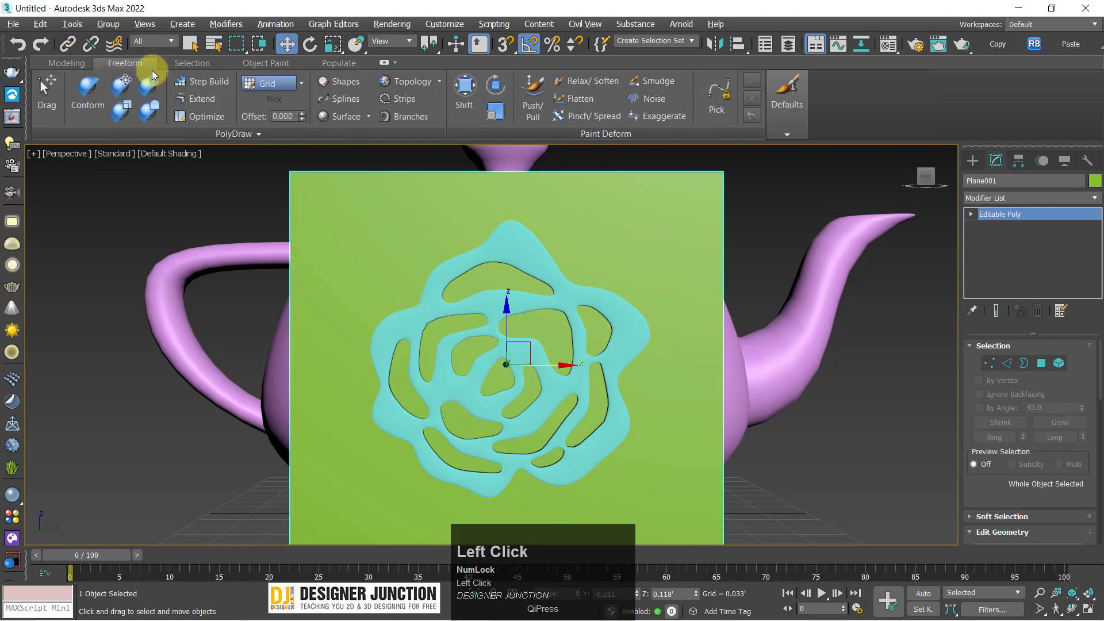
pyautogui.click(383, 62)
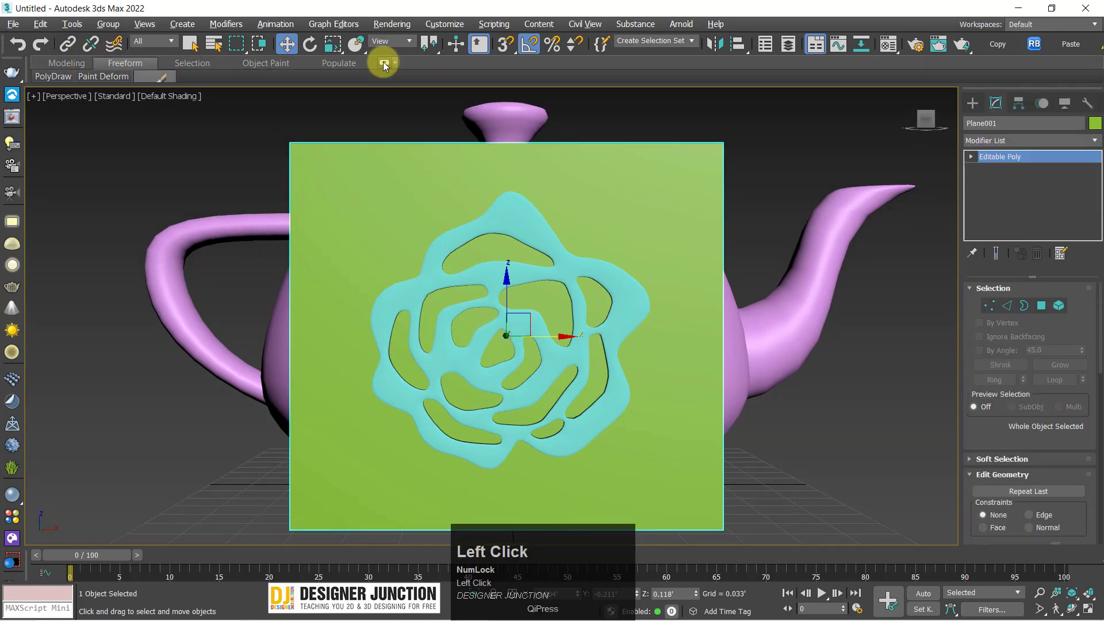
pyautogui.click(383, 61)
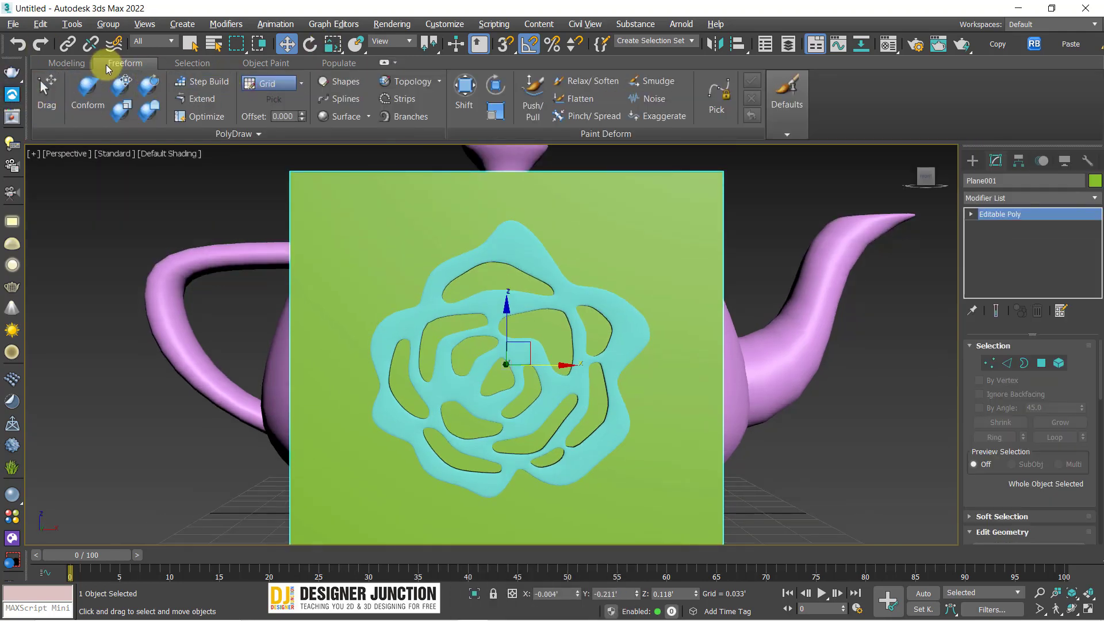
# Set PolyDraw to draw on a surface and pick the teapot as the target surface.
pyautogui.click(53, 65)
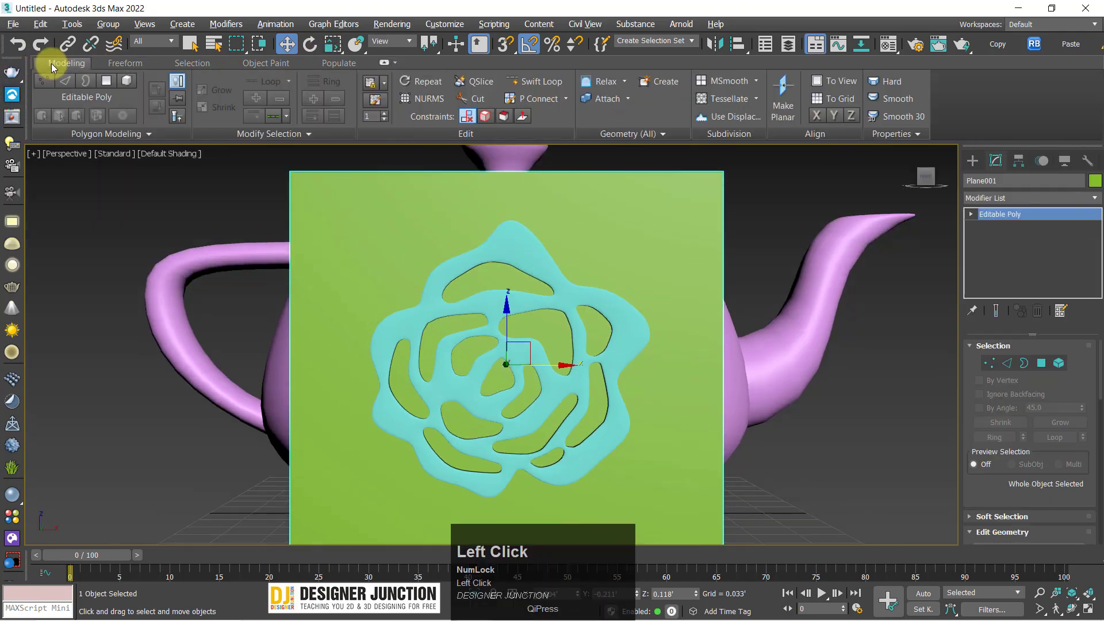
pyautogui.click(108, 61)
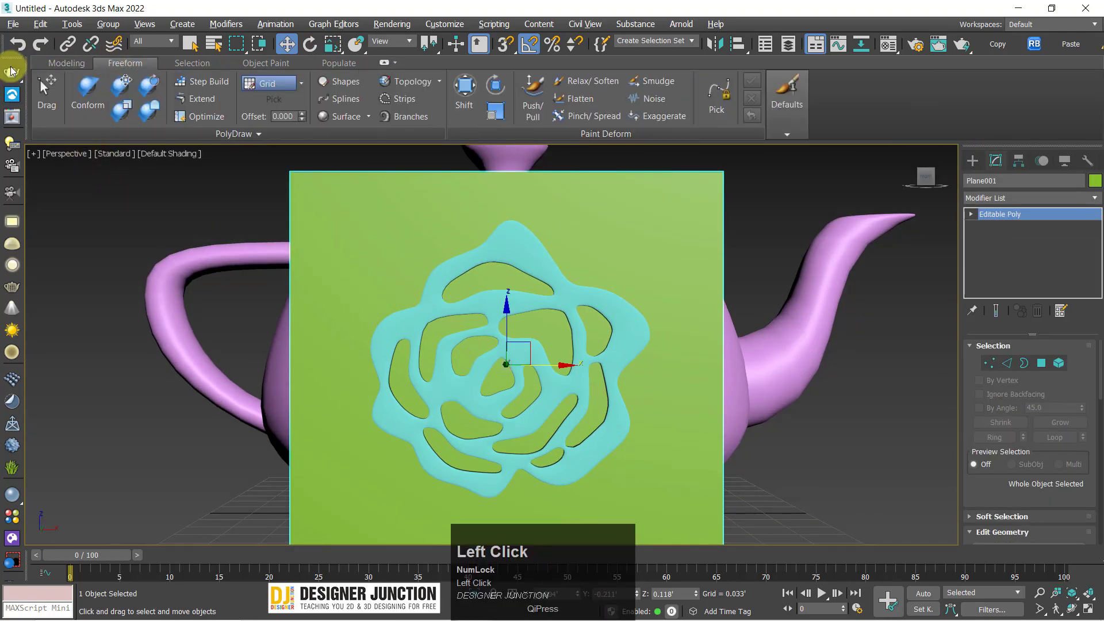
pyautogui.click(300, 84)
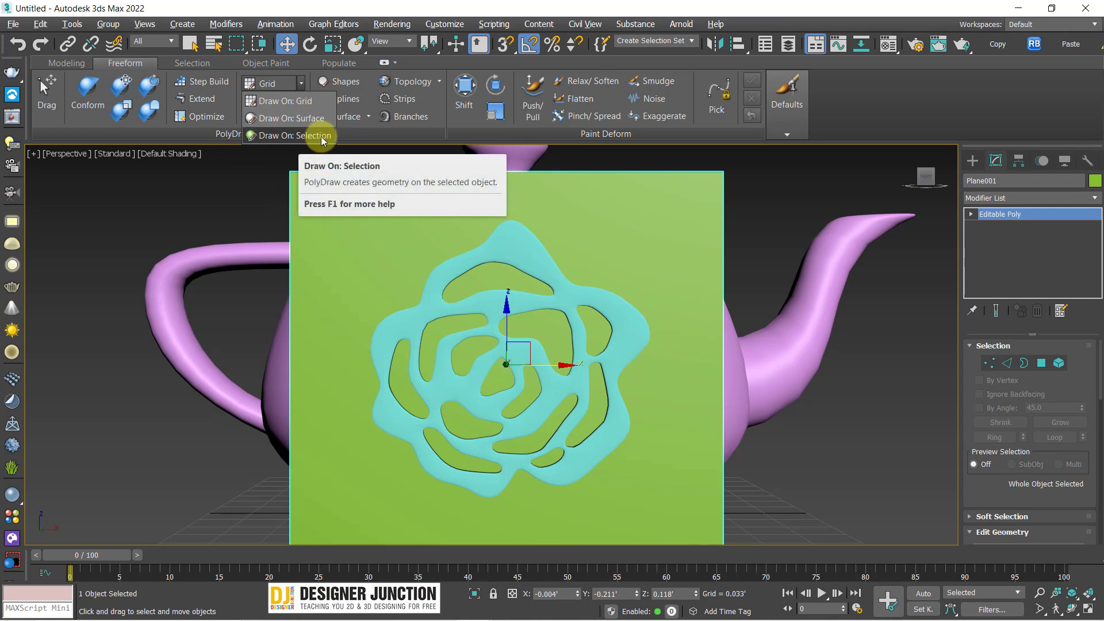
pyautogui.click(264, 119)
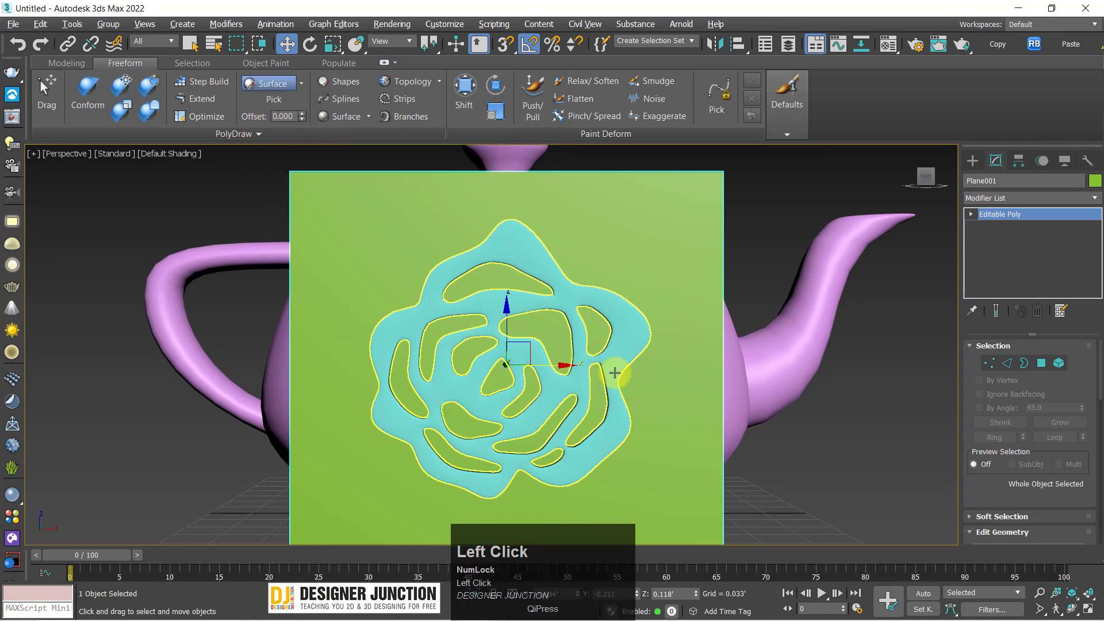
pyautogui.keyDown('alt'); pyautogui.moveTo(407, 308); pyautogui.dragTo(493, 366, button='middle'); pyautogui.keyUp('alt')
pyautogui.scroll(-2, 434, 330)
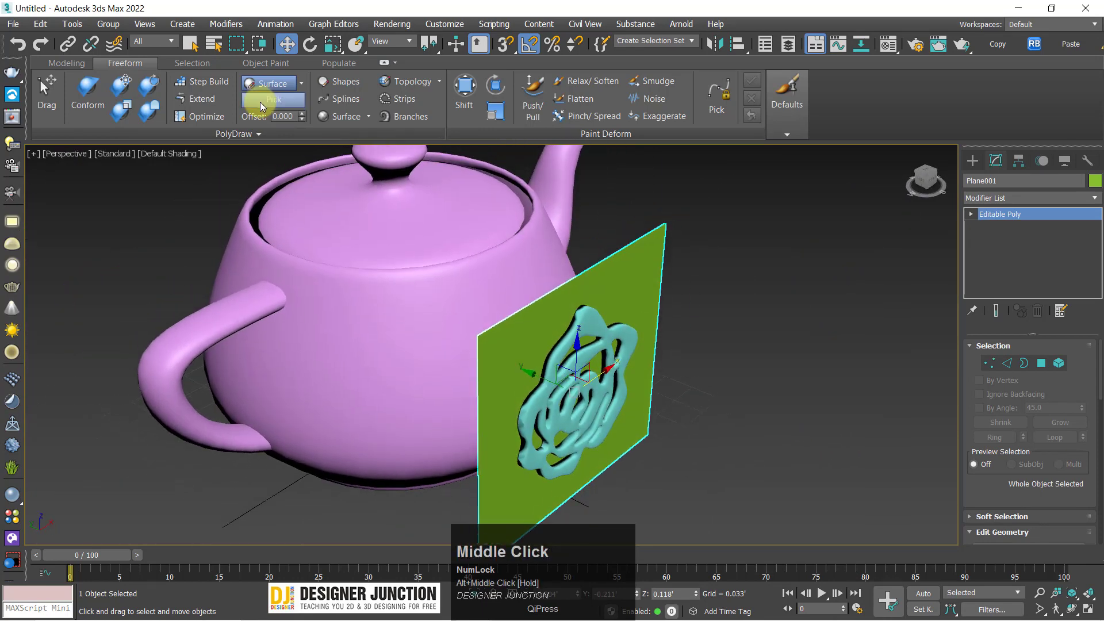
pyautogui.click(272, 101)
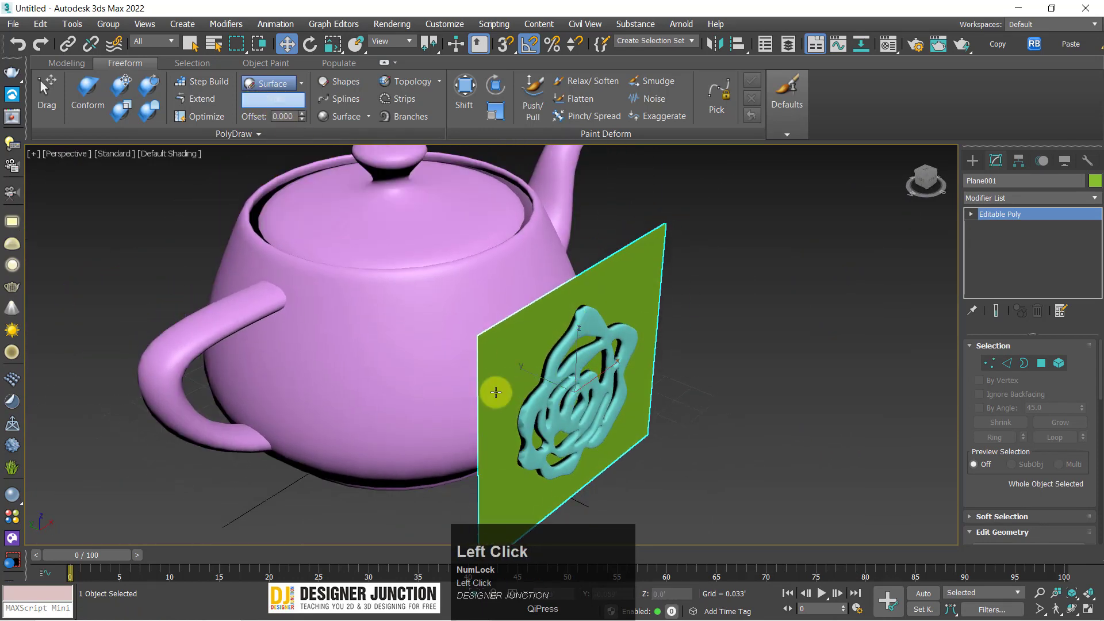
pyautogui.click(396, 332)
# Try the Conform brush on the plane around the rose's upper part with Full Strength 20 and Falloff 200, and undo the strokes.
pyautogui.keyDown('alt'); pyautogui.moveTo(788, 463); pyautogui.dragTo(624, 391, button='middle'); pyautogui.keyUp('alt')
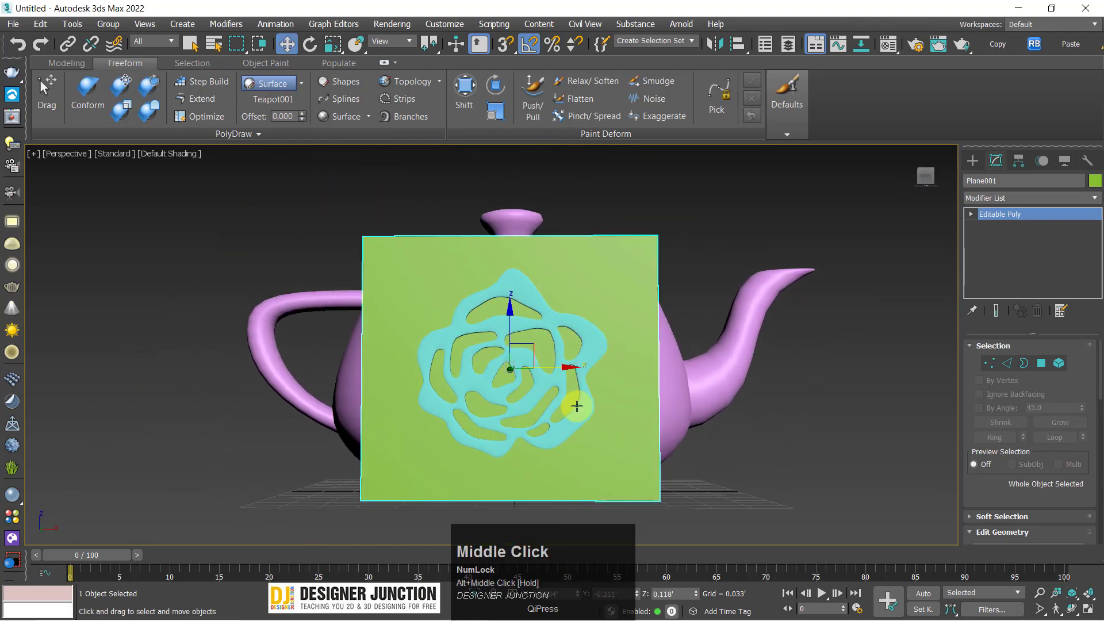
pyautogui.click(926, 177)
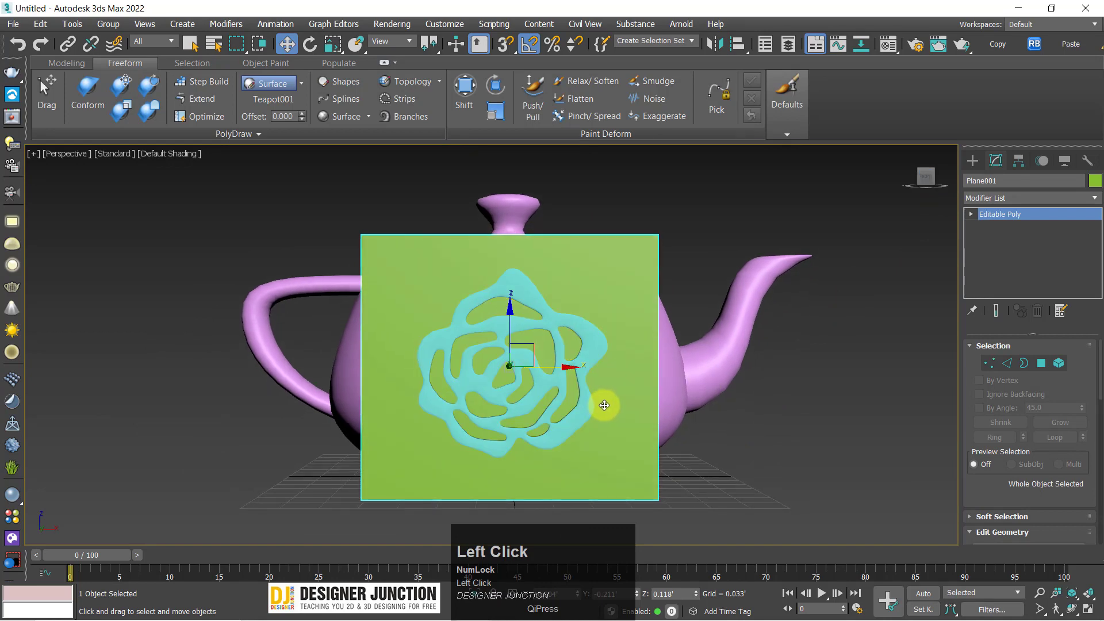
pyautogui.keyDown('ctrl'); pyautogui.keyDown('alt'); pyautogui.moveTo(599, 402); pyautogui.dragTo(574, 404, button='middle'); pyautogui.keyUp('alt'); pyautogui.keyUp('ctrl')
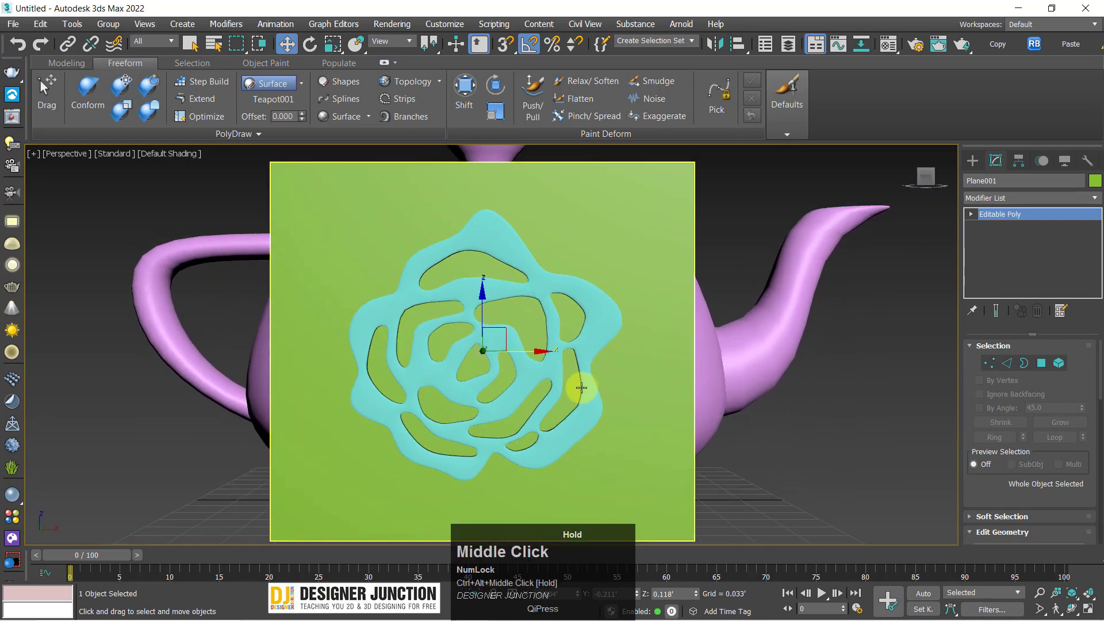
pyautogui.click(81, 94)
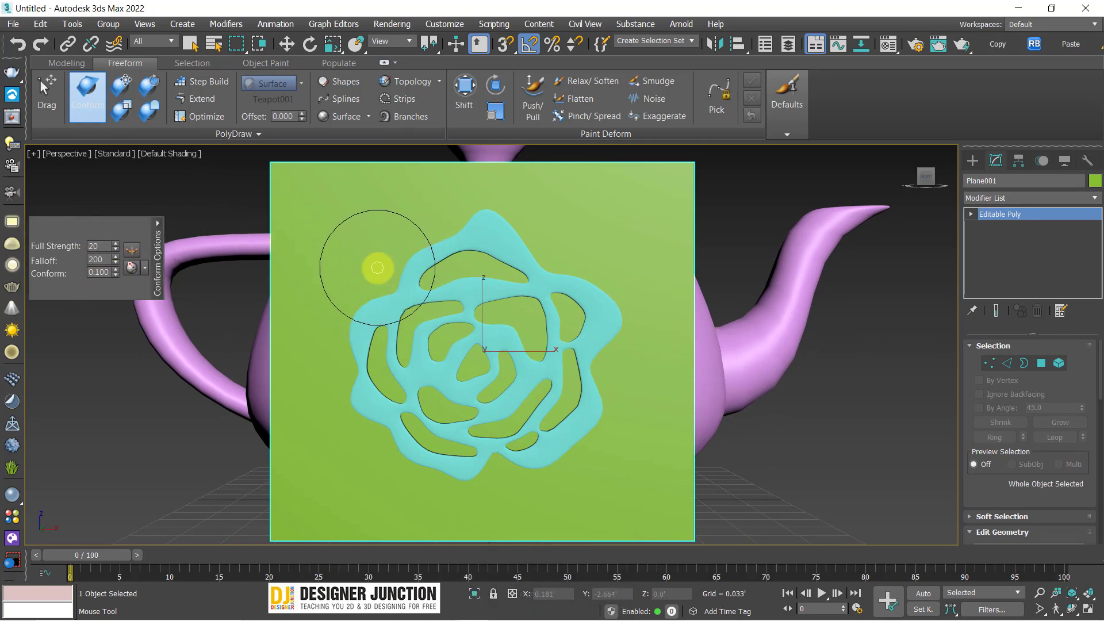
pyautogui.moveTo(396, 276)
pyautogui.mouseDown()
pyautogui.moveTo(382, 253)
pyautogui.moveTo(428, 235)
pyautogui.moveTo(454, 260)
pyautogui.moveTo(591, 322)
pyautogui.moveTo(581, 337)
pyautogui.moveTo(409, 277)
pyautogui.moveTo(381, 252)
pyautogui.mouseUp()
pyautogui.moveTo(380, 251); pyautogui.dragTo(451, 253, button='middle')
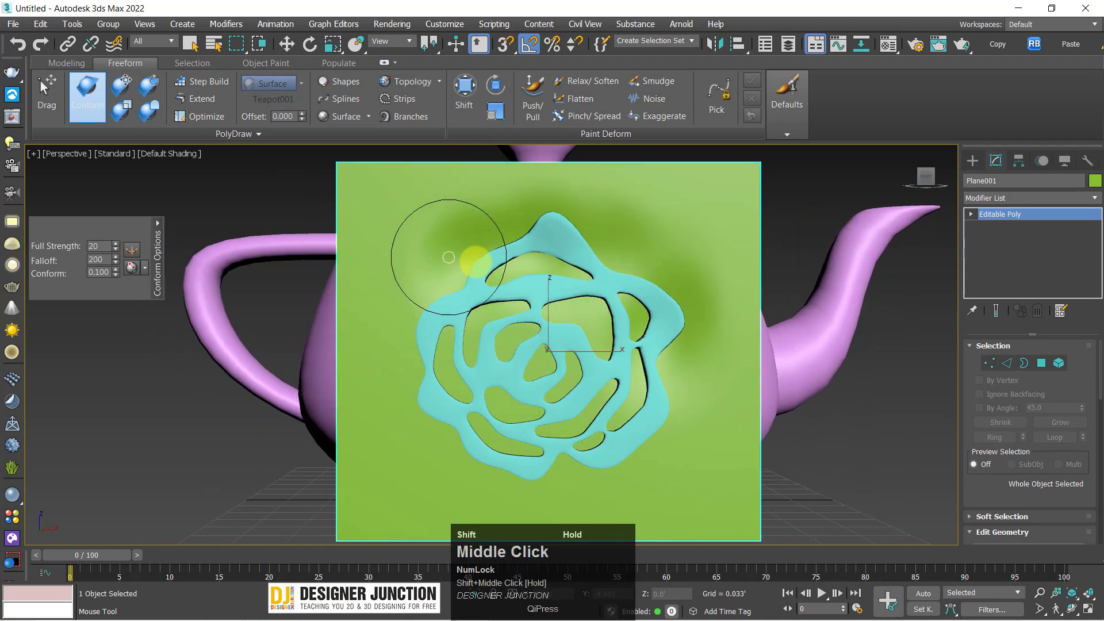
pyautogui.hotkey('ctrl', 'z')
# Set the Conform brush's Full Strength to 33 and undo the test strokes on the plane.
pyautogui.moveTo(580, 309); pyautogui.dragTo(562, 308, button='middle')
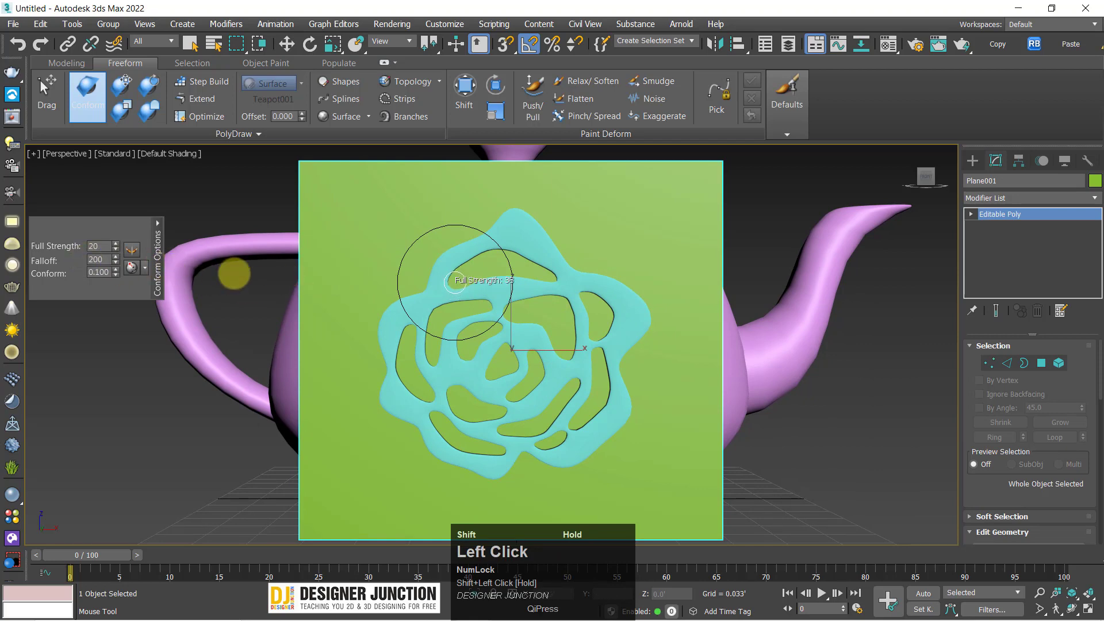
pyautogui.moveTo(455, 282)
pyautogui.keyDown('shift'); pyautogui.mouseDown()
pyautogui.moveTo(517, 212)
pyautogui.moveTo(509, 239)
pyautogui.moveTo(604, 303)
pyautogui.moveTo(611, 291)
pyautogui.moveTo(629, 394)
pyautogui.moveTo(916, 275)
pyautogui.mouseUp(); pyautogui.keyUp('shift')
pyautogui.hotkey('ctrl', 'z')
pyautogui.hotkey('ctrl', 'z')
pyautogui.hotkey('ctrl', 'z')
pyautogui.hotkey('ctrl', 'z')
pyautogui.hotkey('ctrl', 'z')
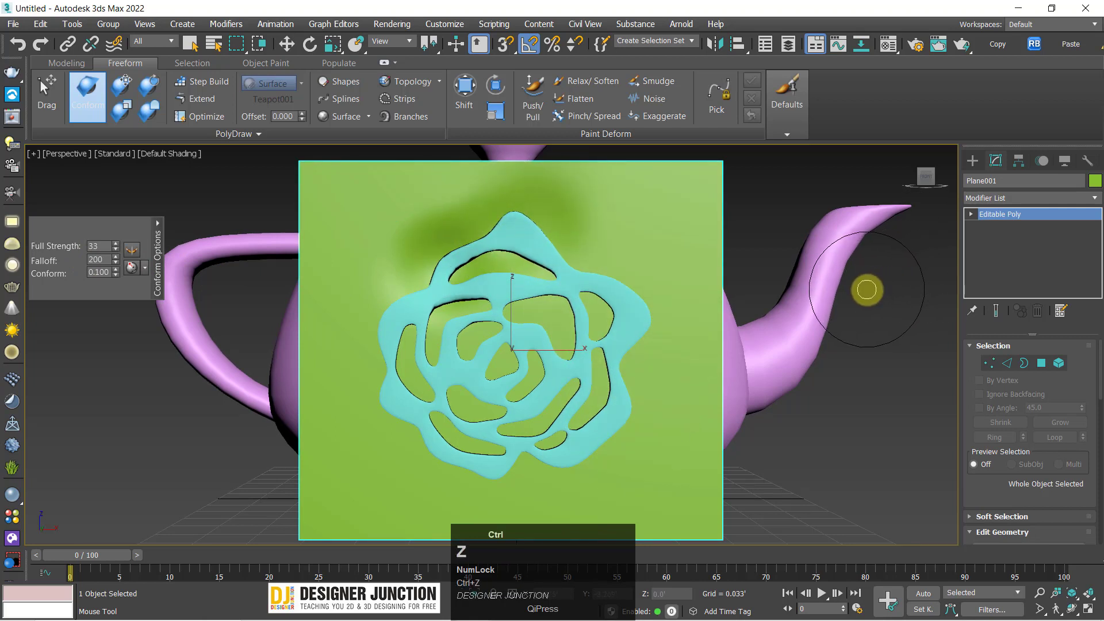
pyautogui.hotkey('ctrl', 'z')
pyautogui.hotkey('ctrl', 'z')
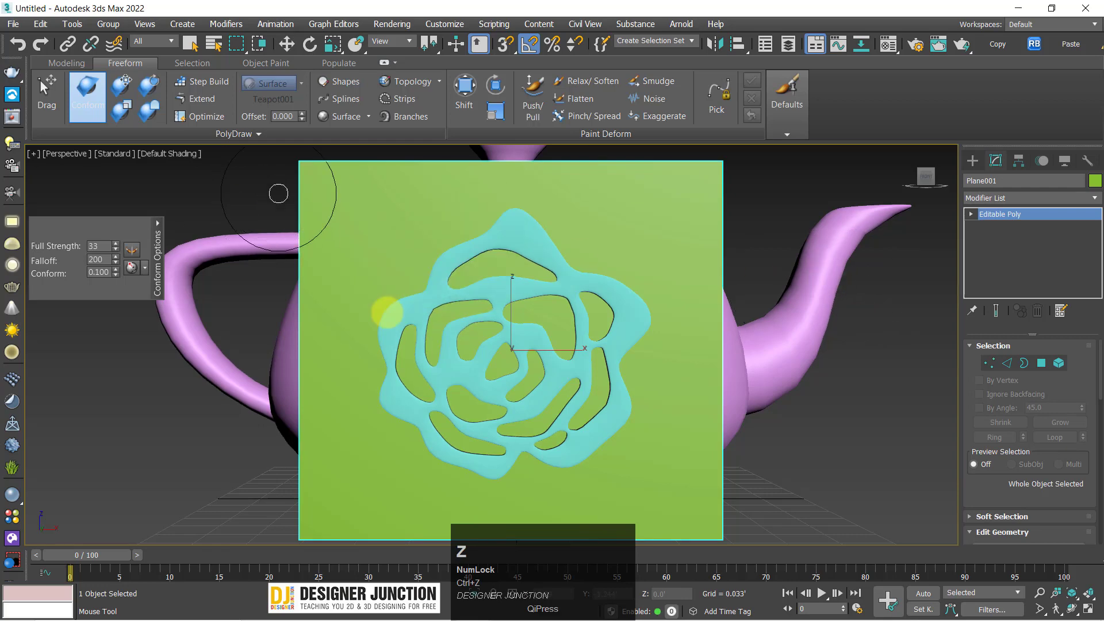
# Undo the earlier edits back to the parametric plane, before its extra width segments, repositioning and Editable Poly conversion.
pyautogui.hotkey('alt', 'w')
pyautogui.hotkey('alt', 'w')
pyautogui.scroll(-4, 572, 345)
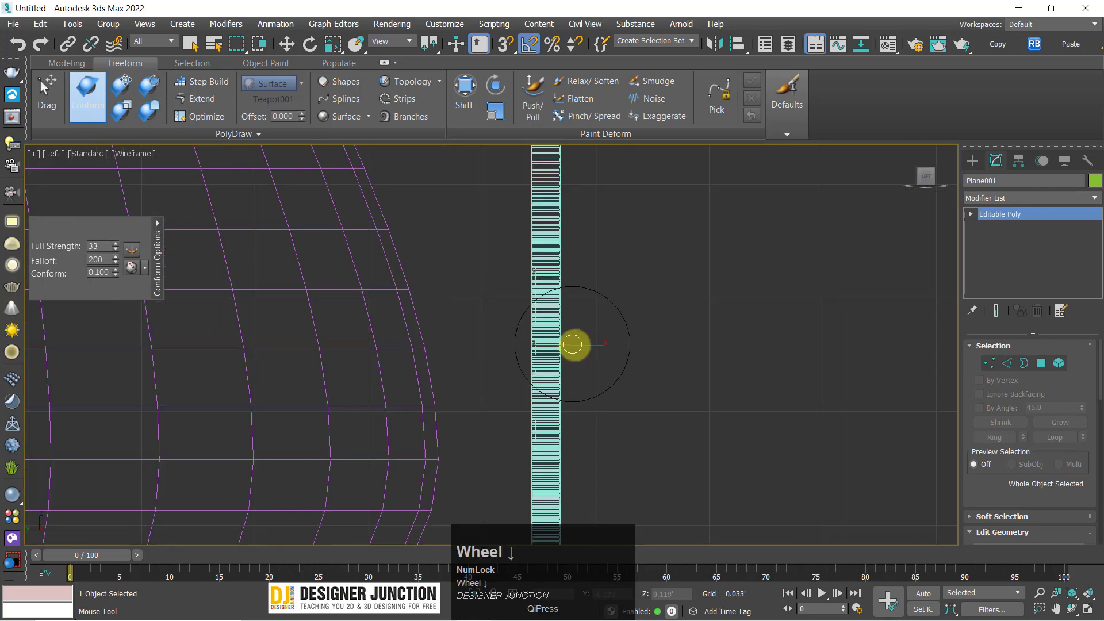
pyautogui.hotkey('ctrl', 'z')
pyautogui.hotkey('ctrl', 'z')
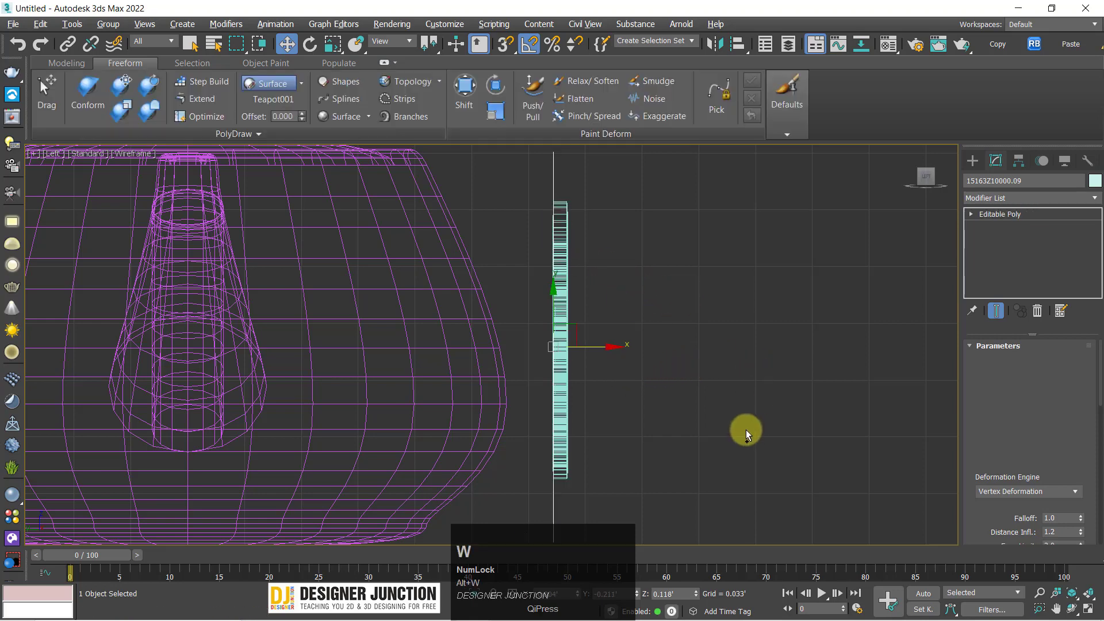
pyautogui.hotkey('alt', 'w')
pyautogui.middleClick(744, 430)
pyautogui.hotkey('alt', 'w')
pyautogui.hotkey('alt', 'w')
pyautogui.middleClick(676, 297)
pyautogui.middleClick(318, 441)
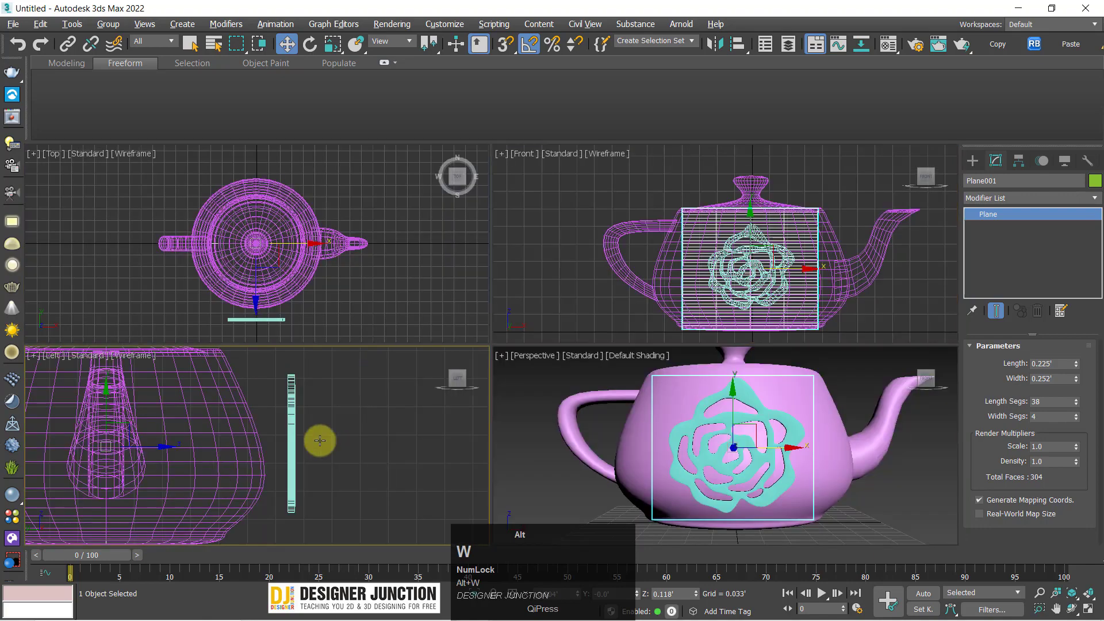
pyautogui.hotkey('alt', 'w')
pyautogui.hotkey('alt', 'w')
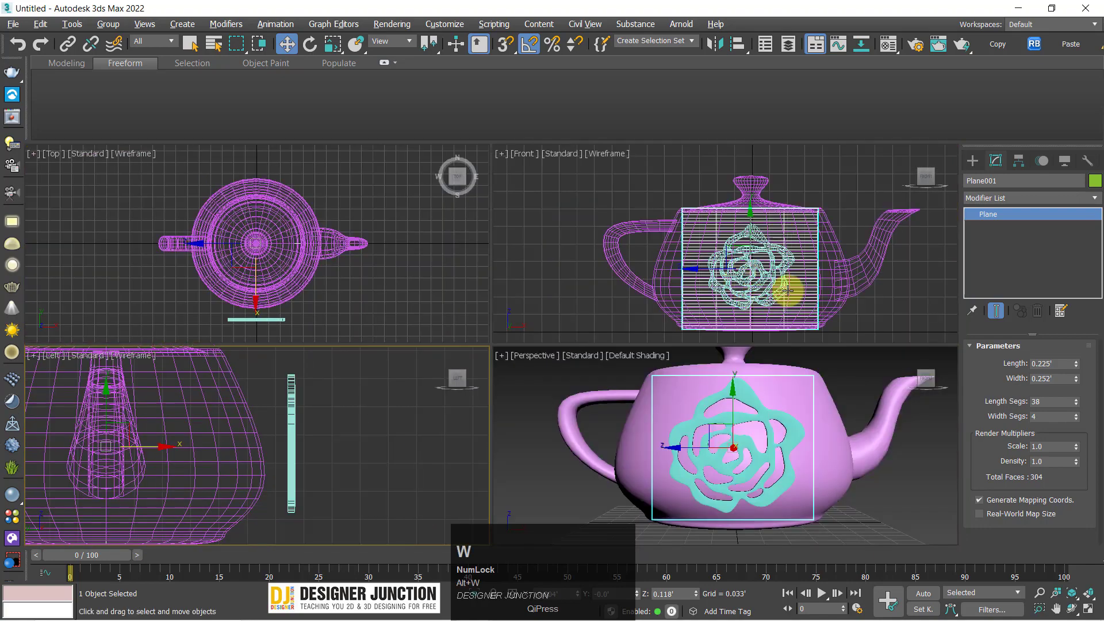
# Set the plane's width segments to 38 and clear the selection.
pyautogui.middleClick(786, 291)
pyautogui.hotkey('alt', 'w')
pyautogui.moveTo(1078, 417); pyautogui.dragTo(1080, 393)
pyautogui.hotkey('alt', 'w')
pyautogui.middleClick(821, 453)
pyautogui.hotkey('alt', 'w')
pyautogui.click(820, 453)
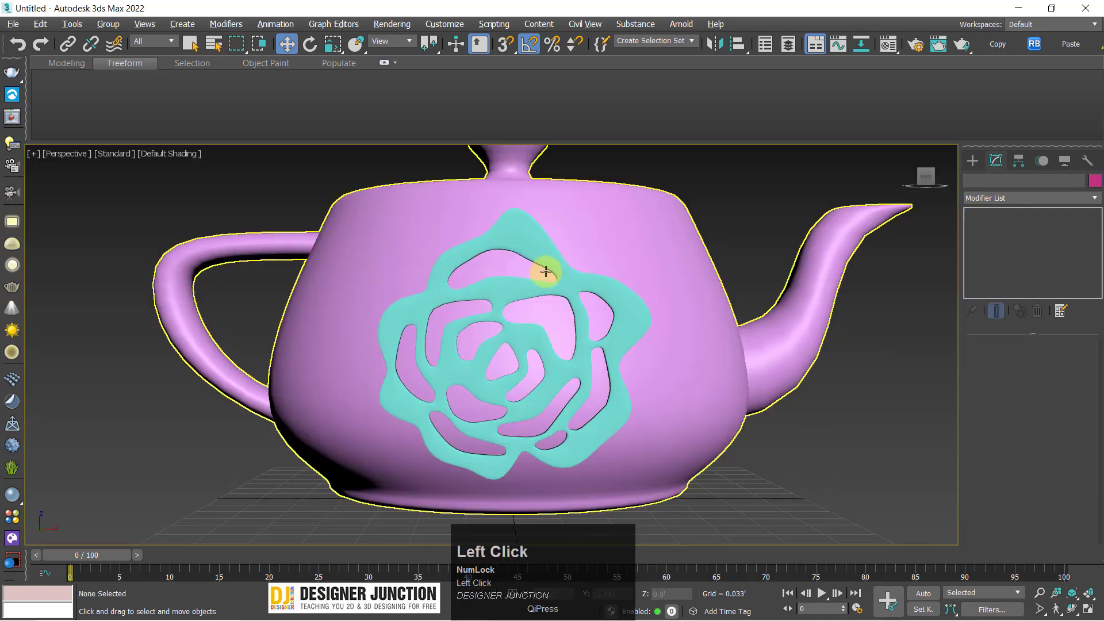
# Move the plane out of the teapot in the left view so it sits against the back of the rose.
pyautogui.hotkey('alt', 'w')
pyautogui.middleClick(107, 441)
pyautogui.hotkey('alt', 'w')
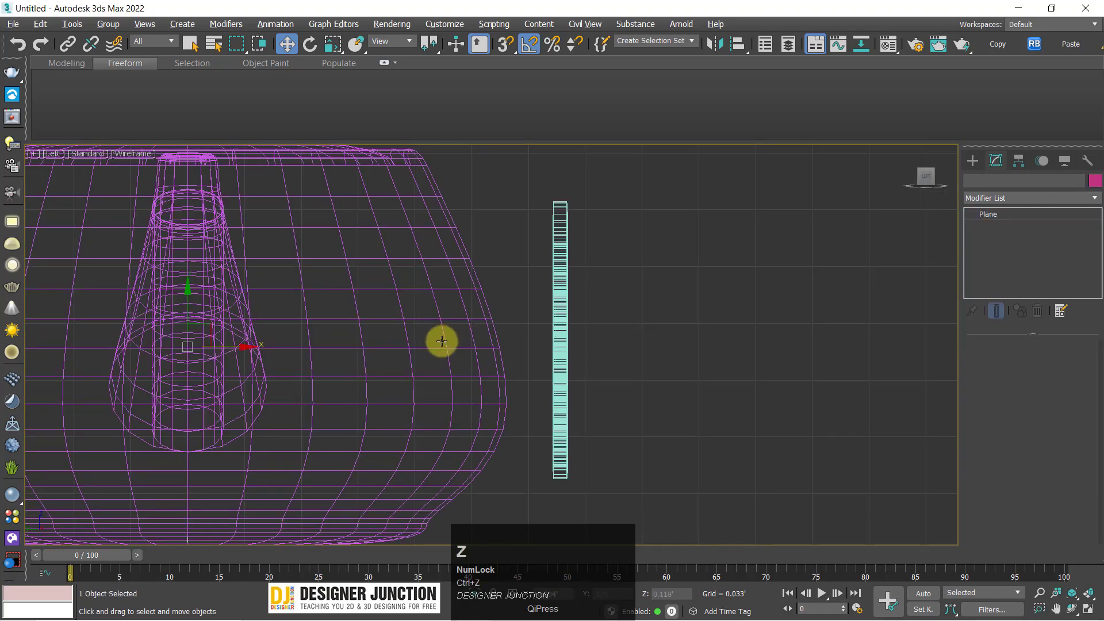
pyautogui.moveTo(234, 347); pyautogui.dragTo(584, 386)
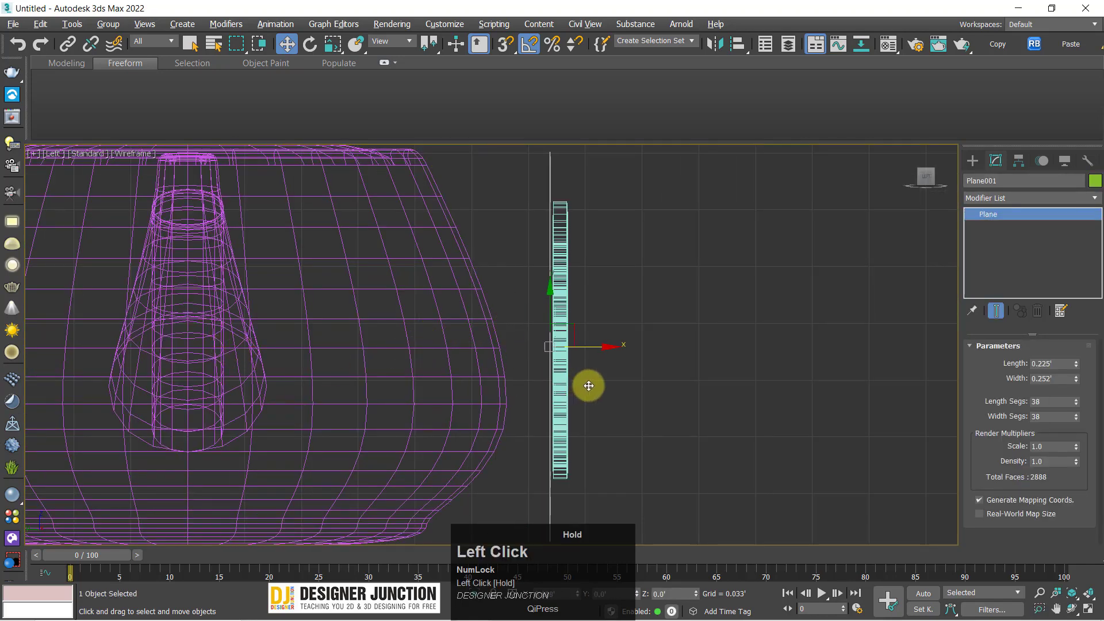
pyautogui.hotkey('alt', 'w')
pyautogui.middleClick(790, 463)
pyautogui.hotkey('alt', 'w')
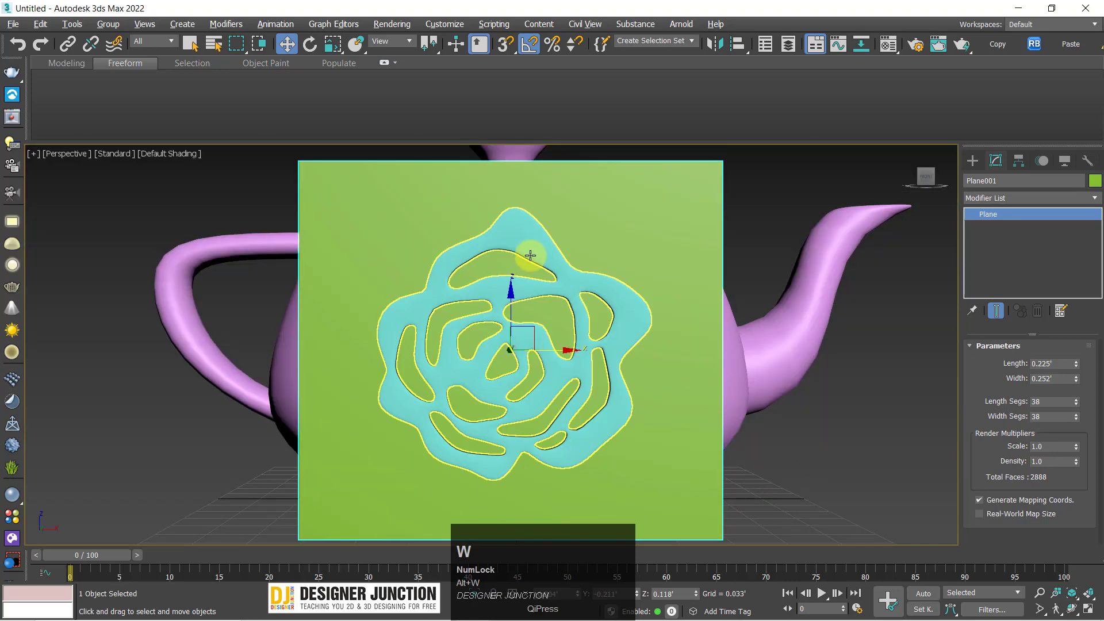
# Convert the repositioned plane to an Editable Poly.
pyautogui.rightClick(616, 206)
pyautogui.moveTo(707, 374)
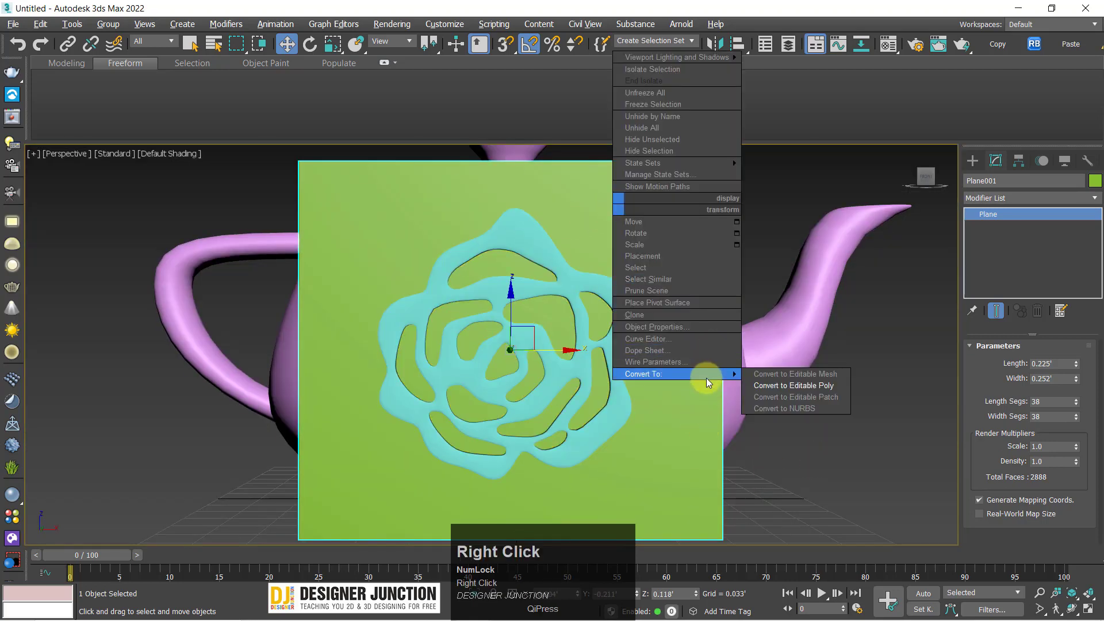
pyautogui.click(817, 387)
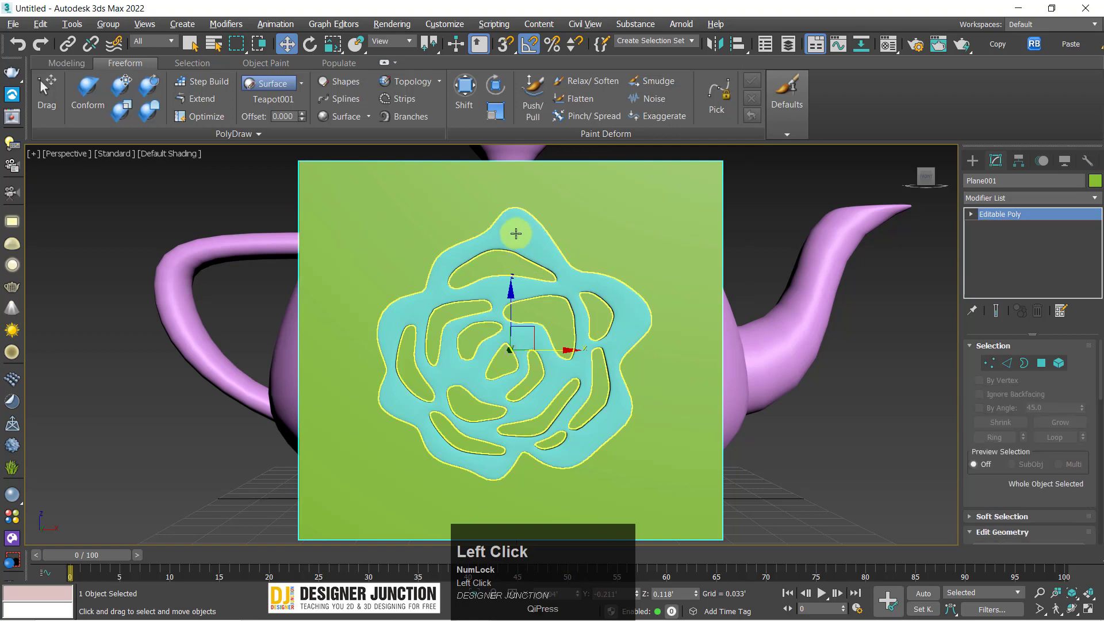
# Select the rose, add the green plane to its Skin Wrap control objects and dismiss the low-battery notice.
pyautogui.click(514, 232)
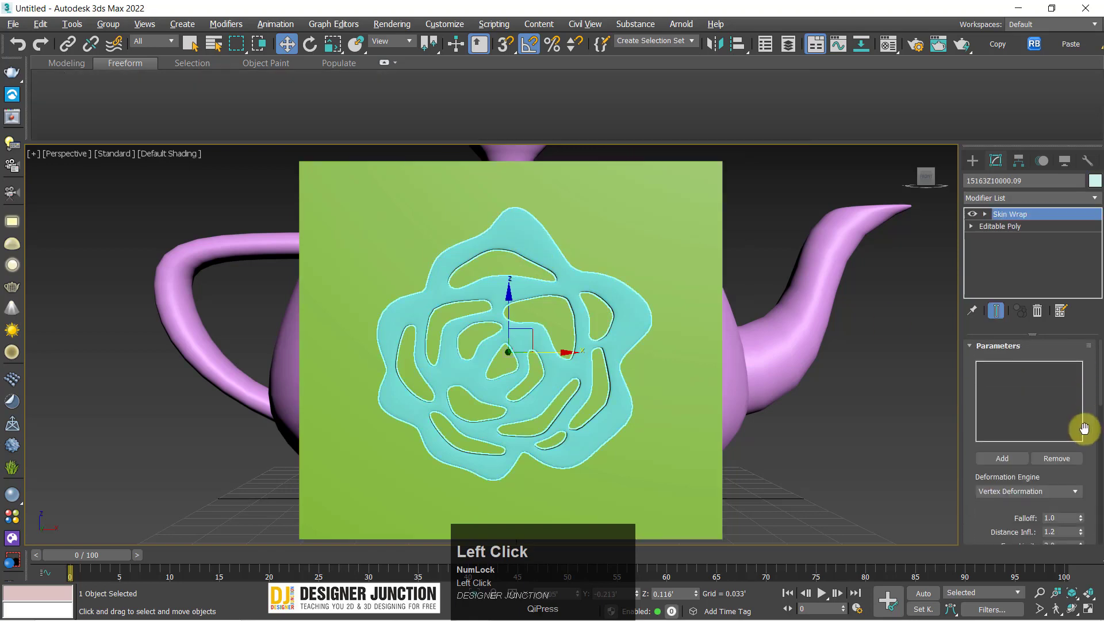
pyautogui.click(1000, 458)
pyautogui.click(437, 188)
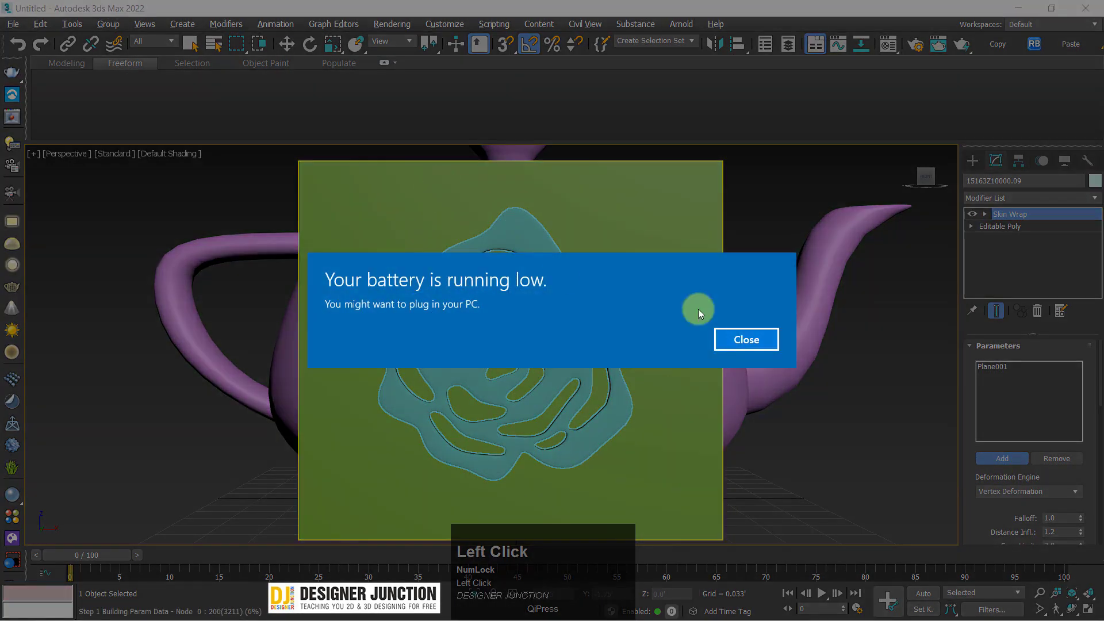
pyautogui.click(746, 340)
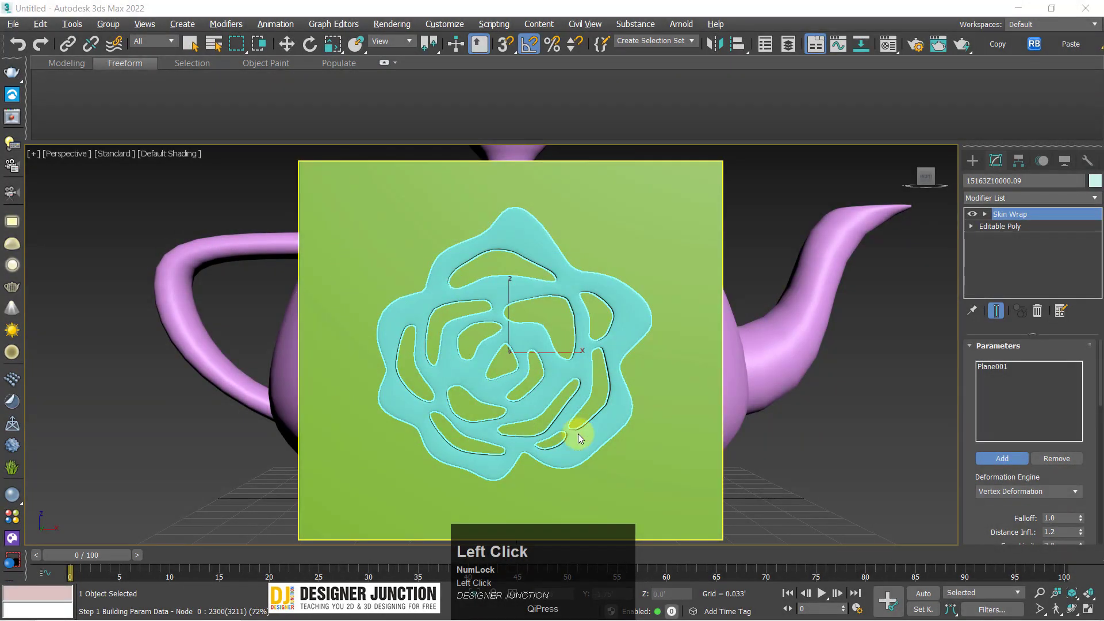
# Try moving the rose itself toward the teapot in the left view and undo the move.
pyautogui.hotkey('alt', 'w')
pyautogui.hotkey('alt', 'w')
pyautogui.press('w')
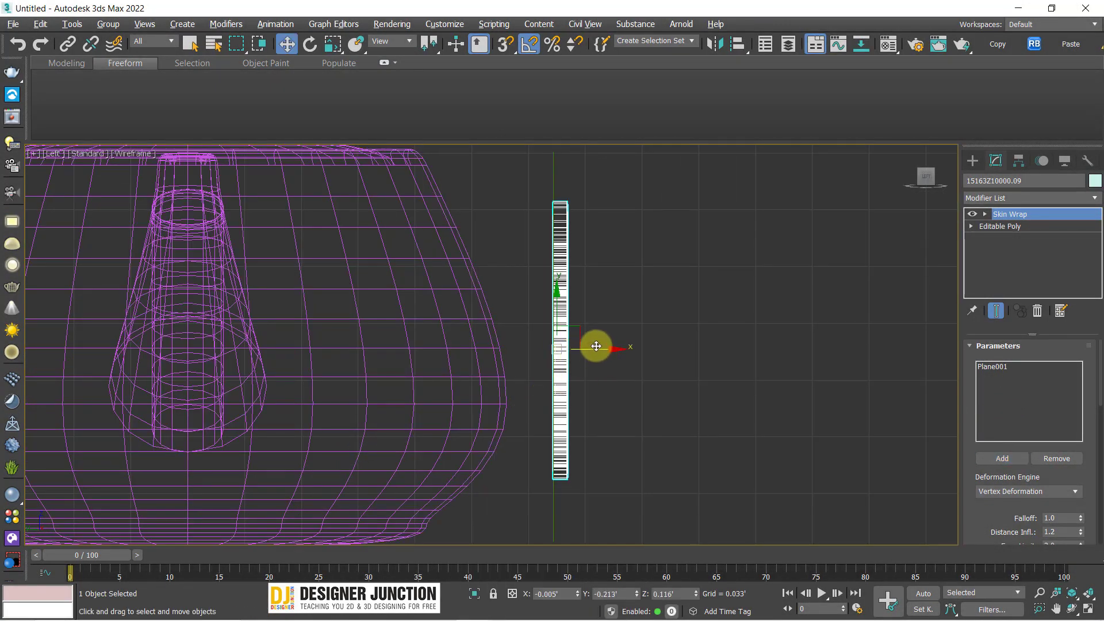
pyautogui.moveTo(596, 346); pyautogui.dragTo(581, 370)
pyautogui.hotkey('ctrl', 'z')
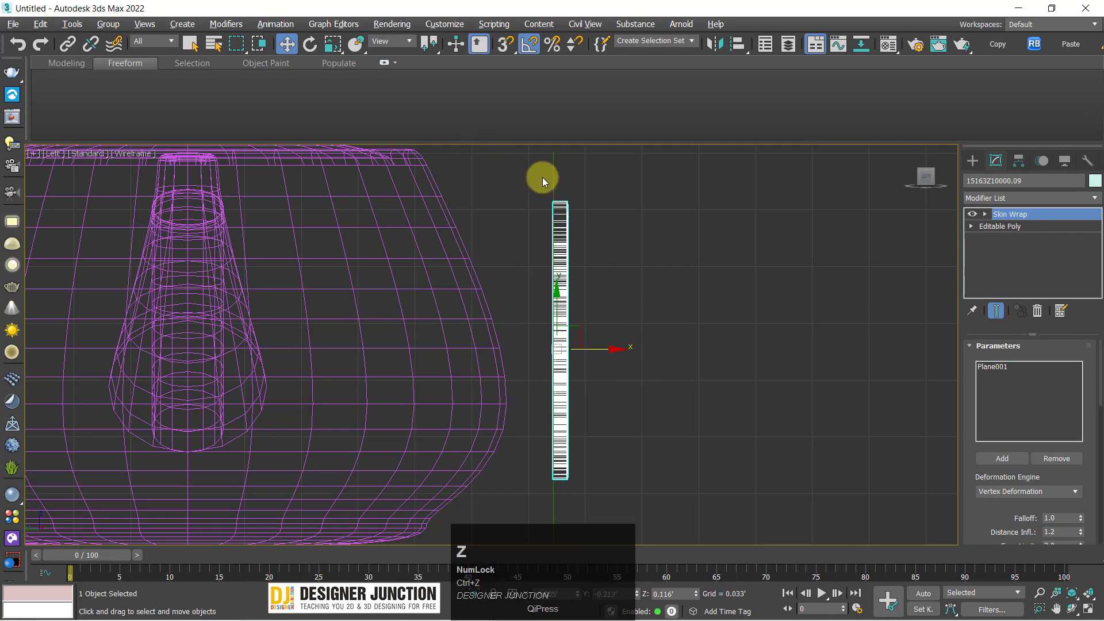
# Select the plane and move it with the rose toward the teapot until it meets the widest part of the body.
pyautogui.scroll(2, 470, 419)
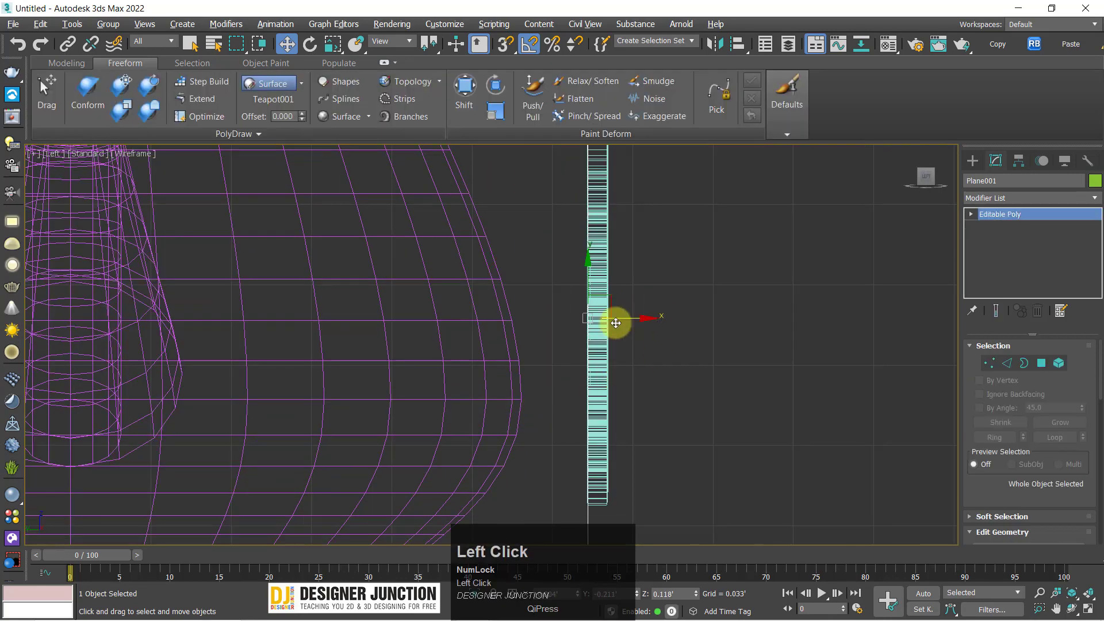
pyautogui.moveTo(616, 323); pyautogui.dragTo(558, 333)
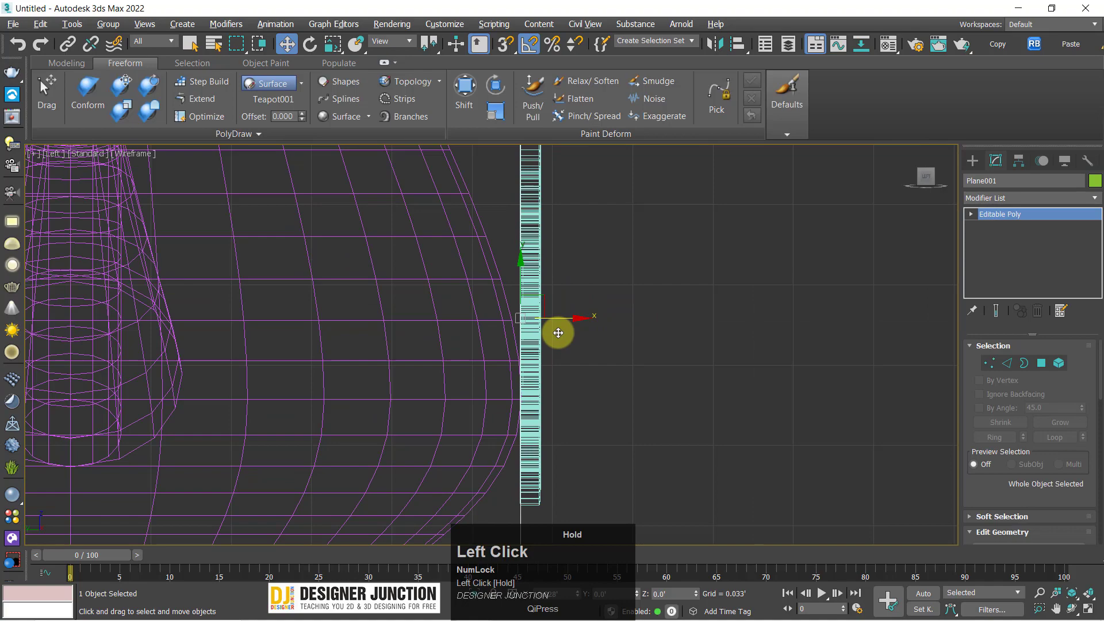
pyautogui.scroll(-5, 549, 342)
pyautogui.moveTo(500, 338); pyautogui.dragTo(611, 357, button='middle')
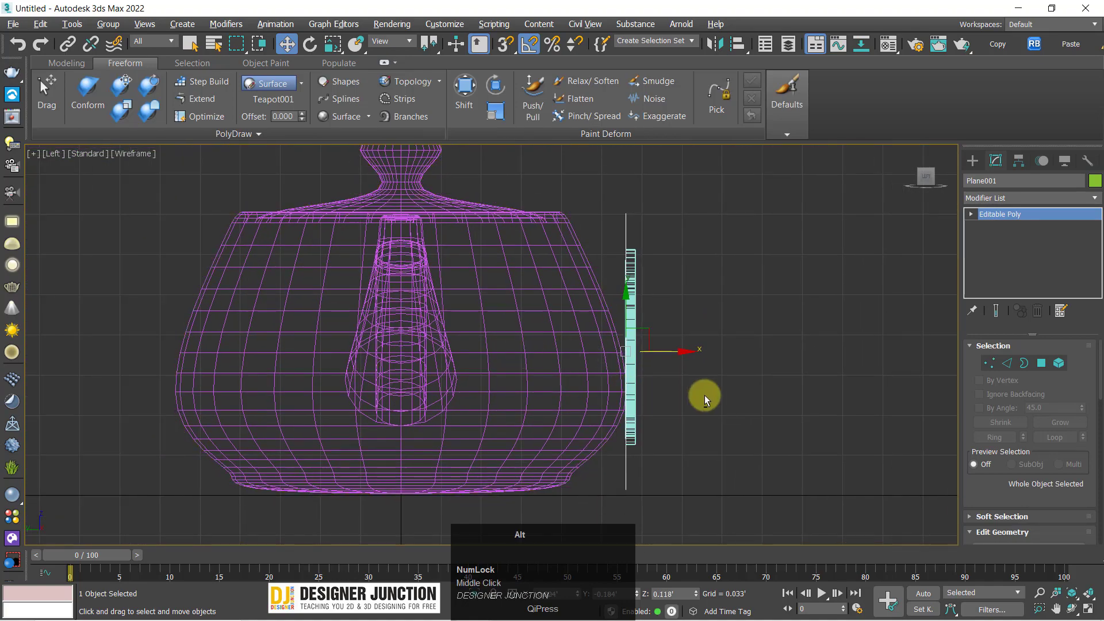
# Return to the maximized perspective view and reselect the green plane.
pyautogui.hotkey('alt', 'w')
pyautogui.hotkey('alt', 'w')
pyautogui.hotkey('alt', 'w')
pyautogui.hotkey('alt', 'w')
pyautogui.hotkey('alt', 'w')
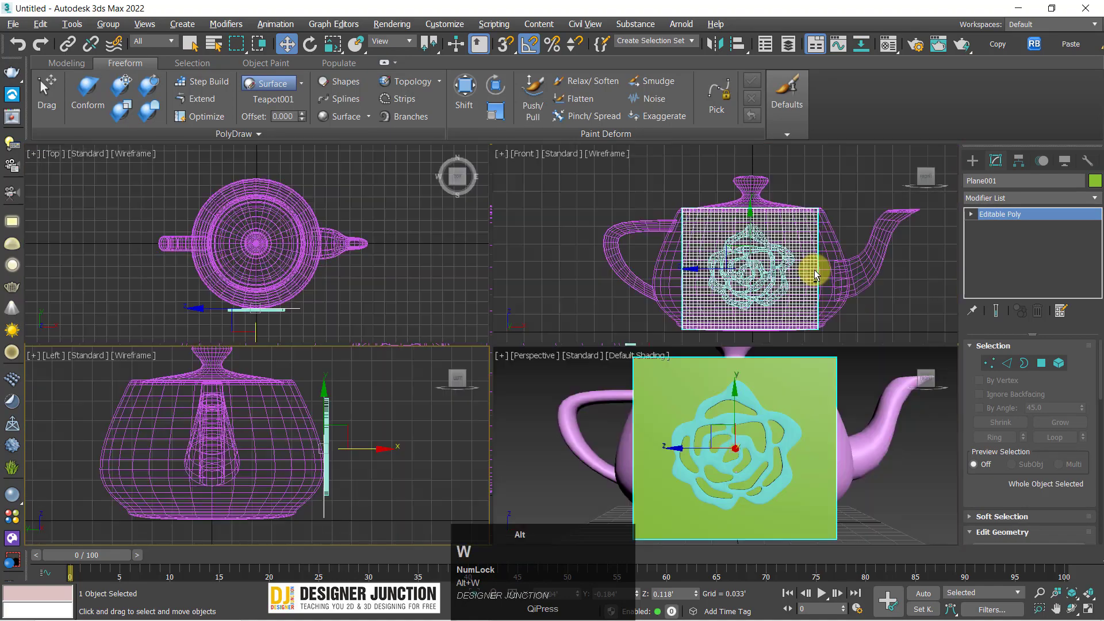
pyautogui.hotkey('alt', 'w')
pyautogui.hotkey('alt', 'w')
pyautogui.hotkey('alt', 'w')
pyautogui.click(910, 208)
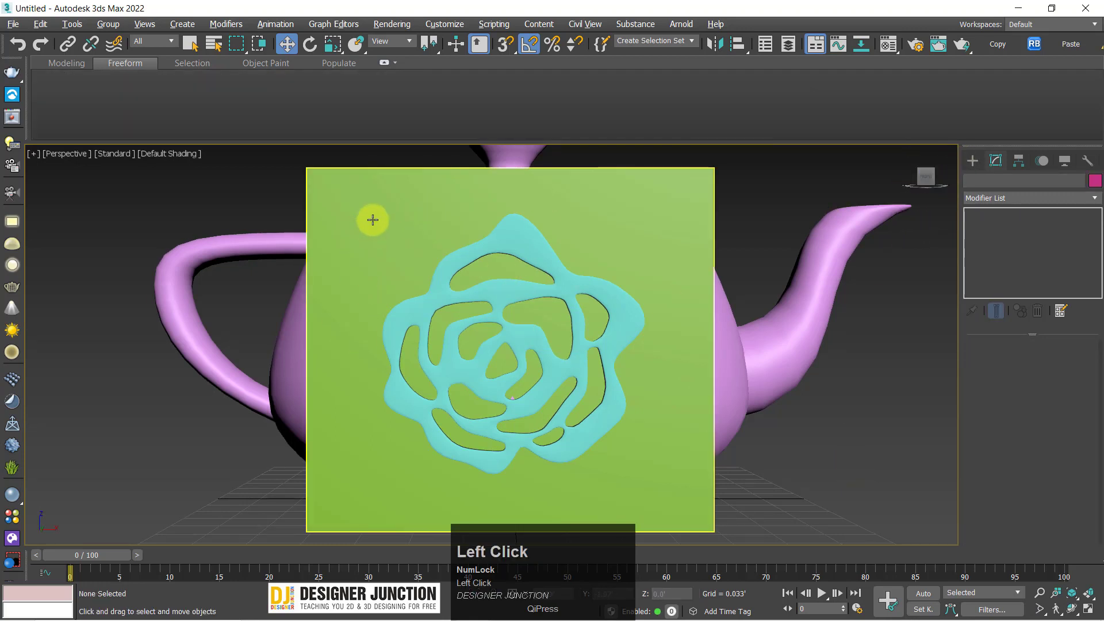
pyautogui.click(373, 219)
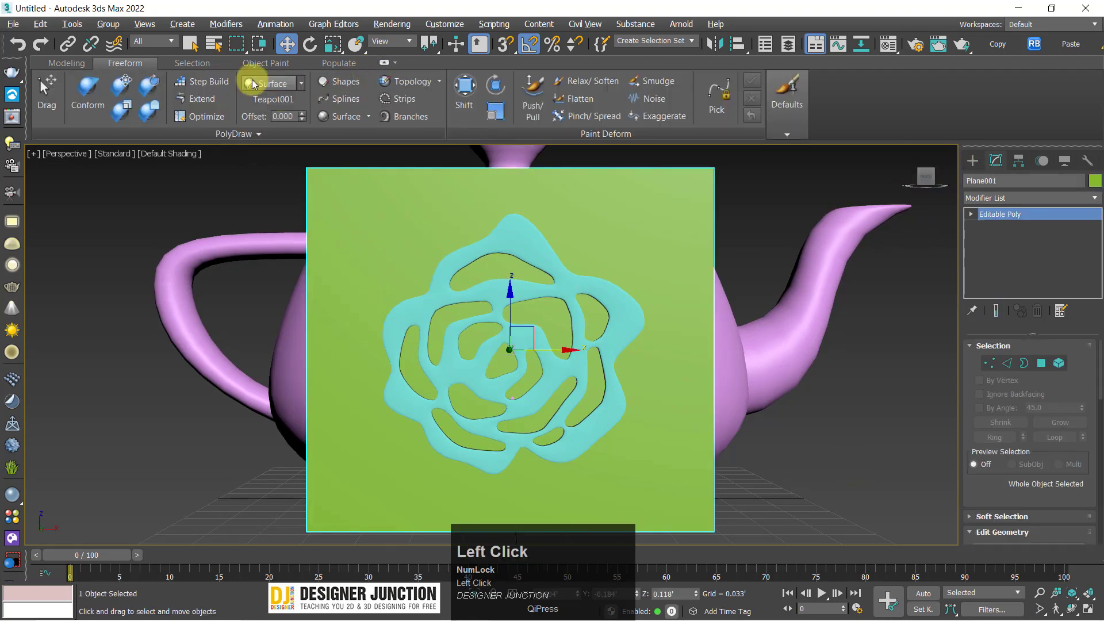
# Pick the teapot as the target surface for conforming the green plane.
pyautogui.click(294, 104)
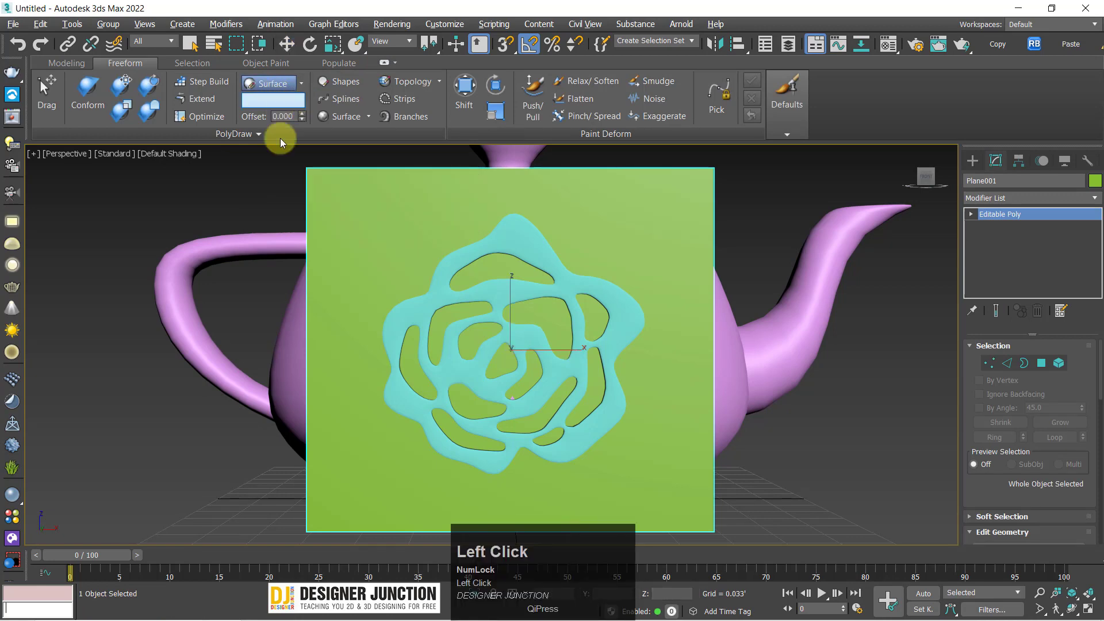
pyautogui.click(220, 249)
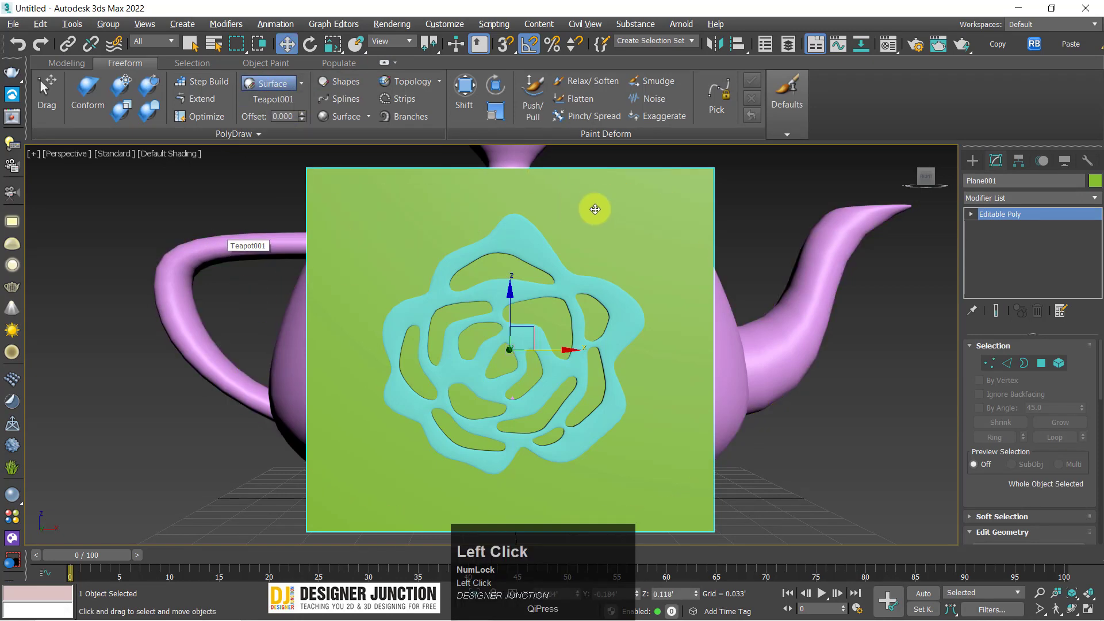
pyautogui.click(276, 110)
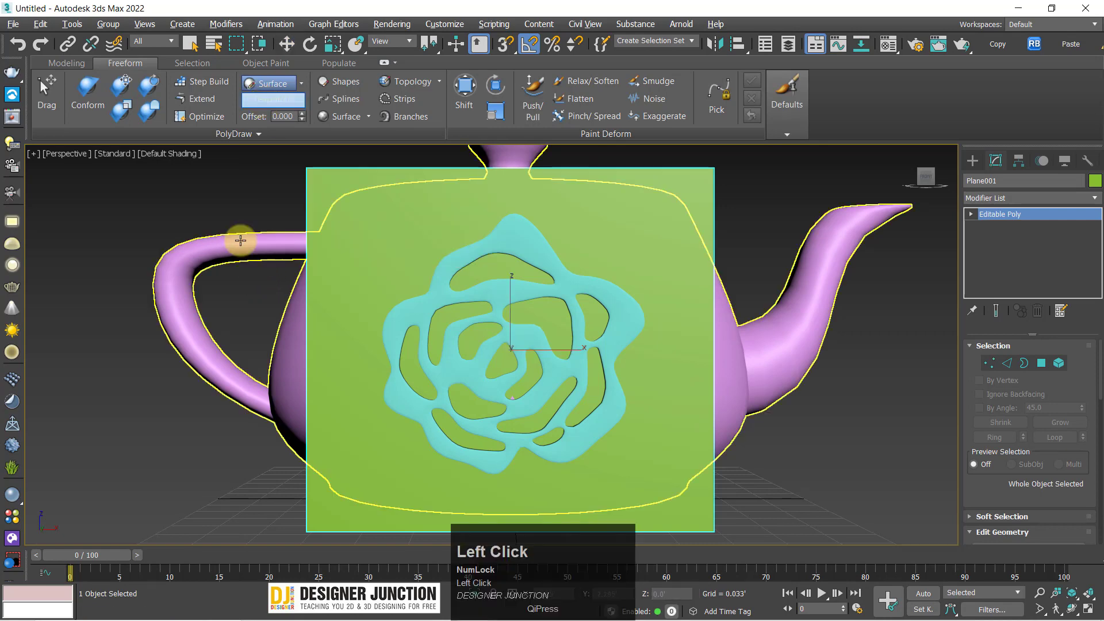
pyautogui.click(241, 241)
# Brush the plane onto the teapot around the rose with Conform, using full strength 17 and falloff 200.
pyautogui.click(87, 94)
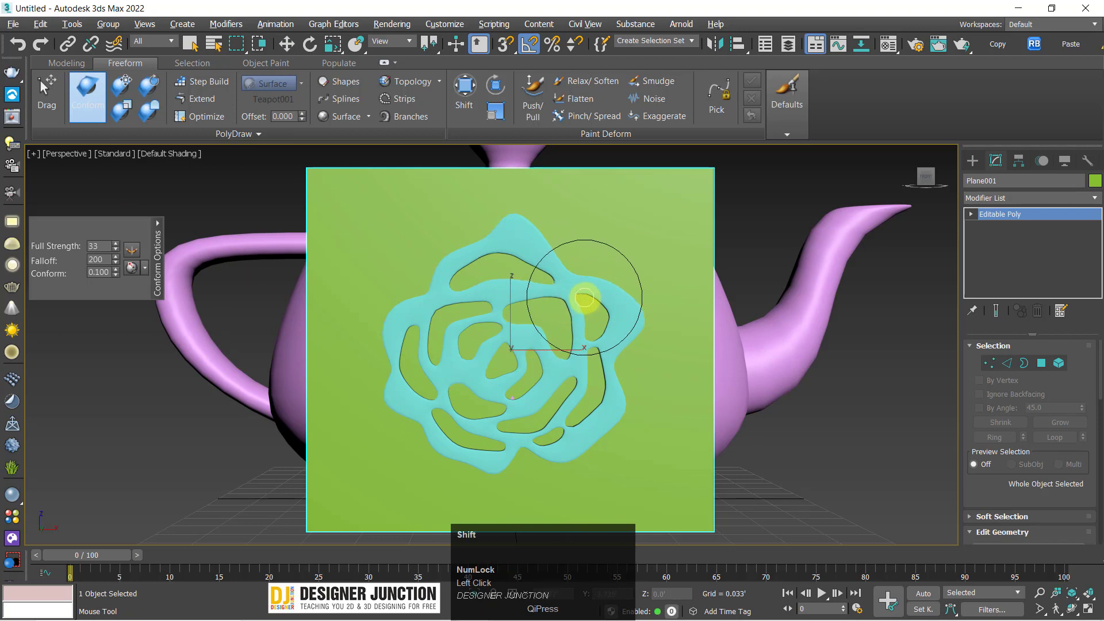
pyautogui.moveTo(584, 297)
pyautogui.mouseDown()
pyautogui.moveTo(506, 241)
pyautogui.moveTo(598, 277)
pyautogui.moveTo(533, 309)
pyautogui.moveTo(584, 396)
pyautogui.moveTo(590, 452)
pyautogui.moveTo(382, 442)
pyautogui.moveTo(420, 428)
pyautogui.moveTo(402, 351)
pyautogui.moveTo(374, 362)
pyautogui.moveTo(389, 432)
pyautogui.moveTo(443, 458)
pyautogui.moveTo(633, 477)
pyautogui.moveTo(485, 469)
pyautogui.moveTo(584, 459)
pyautogui.moveTo(611, 439)
pyautogui.moveTo(614, 454)
pyautogui.moveTo(628, 353)
pyautogui.moveTo(615, 276)
pyautogui.moveTo(436, 374)
pyautogui.moveTo(494, 356)
pyautogui.moveTo(454, 310)
pyautogui.moveTo(490, 283)
pyautogui.moveTo(439, 254)
pyautogui.moveTo(378, 378)
pyautogui.moveTo(423, 287)
pyautogui.moveTo(345, 326)
pyautogui.moveTo(366, 274)
pyautogui.moveTo(394, 254)
pyautogui.moveTo(425, 293)
pyautogui.moveTo(370, 328)
pyautogui.moveTo(377, 308)
pyautogui.moveTo(520, 223)
pyautogui.moveTo(591, 217)
pyautogui.moveTo(510, 196)
pyautogui.moveTo(424, 202)
pyautogui.moveTo(555, 205)
pyautogui.moveTo(451, 212)
pyautogui.moveTo(539, 213)
pyautogui.moveTo(509, 198)
pyautogui.moveTo(569, 230)
pyautogui.moveTo(613, 273)
pyautogui.moveTo(592, 253)
pyautogui.moveTo(615, 262)
pyautogui.moveTo(651, 312)
pyautogui.moveTo(655, 290)
pyautogui.moveTo(650, 313)
pyautogui.moveTo(635, 229)
pyautogui.moveTo(646, 354)
pyautogui.moveTo(566, 489)
pyautogui.moveTo(477, 478)
pyautogui.moveTo(425, 454)
pyautogui.moveTo(385, 411)
pyautogui.moveTo(371, 353)
pyautogui.moveTo(417, 322)
pyautogui.moveTo(405, 242)
pyautogui.mouseUp()
pyautogui.moveTo(591, 291)
pyautogui.mouseDown()
pyautogui.moveTo(506, 273)
pyautogui.moveTo(443, 287)
pyautogui.moveTo(476, 287)
pyautogui.mouseUp()
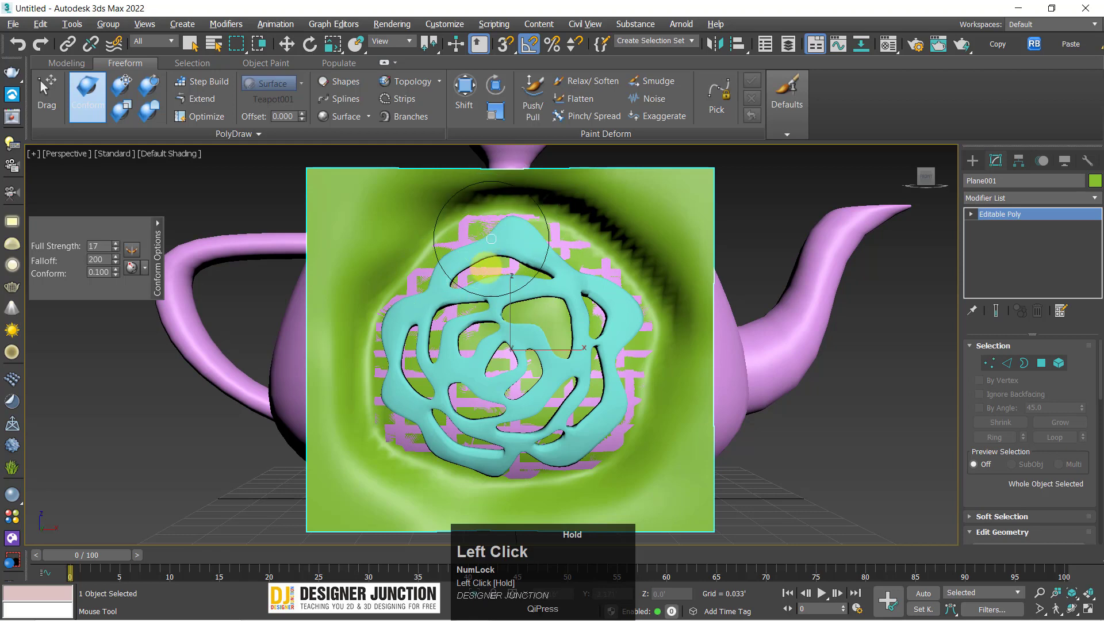
pyautogui.moveTo(491, 238)
pyautogui.mouseDown()
pyautogui.moveTo(500, 267)
pyautogui.moveTo(702, 345)
pyautogui.moveTo(407, 234)
pyautogui.moveTo(516, 247)
pyautogui.moveTo(542, 279)
pyautogui.mouseUp()
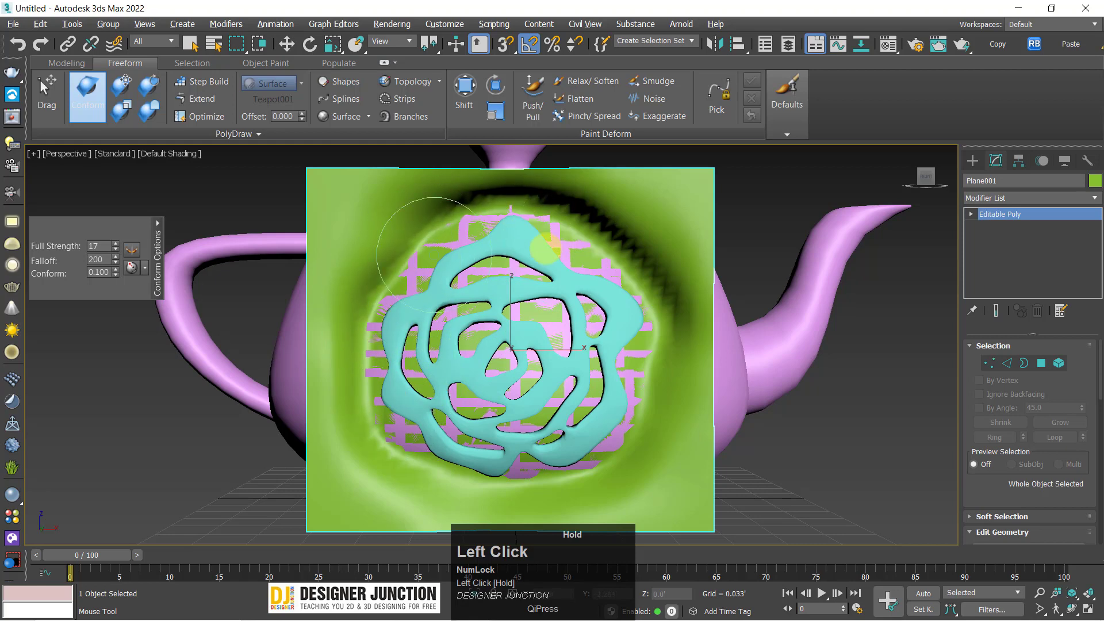
pyautogui.moveTo(545, 248)
pyautogui.mouseDown()
pyautogui.moveTo(273, 248)
pyautogui.moveTo(427, 236)
pyautogui.moveTo(577, 258)
pyautogui.mouseUp()
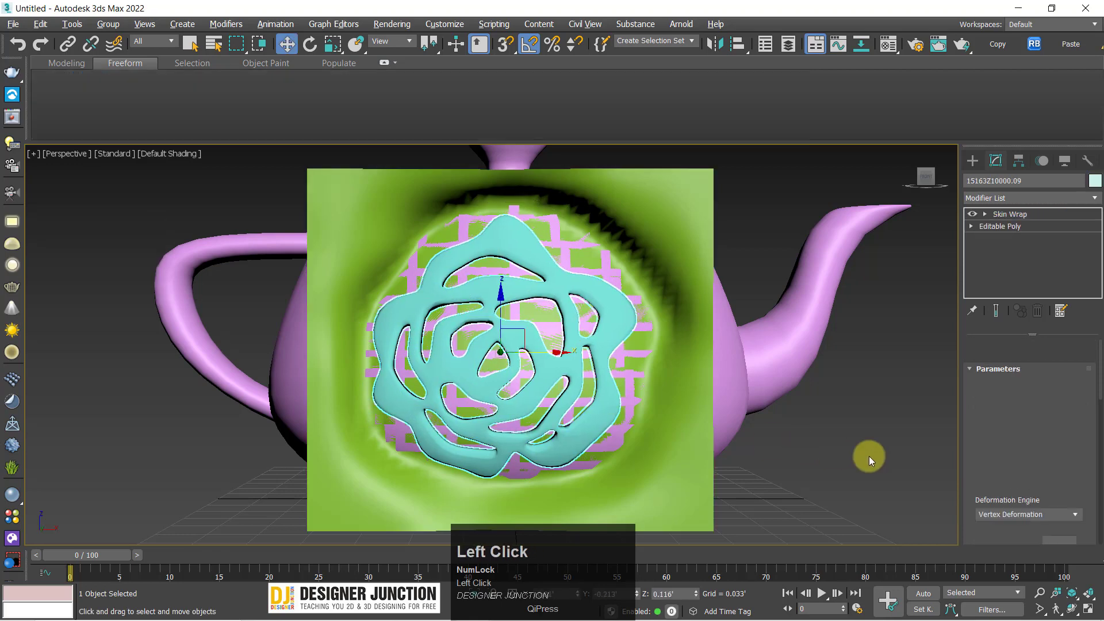
# Reselect the plane by undoing the selection change, brush Conform along its lower part around the rose, and exit the tool.
pyautogui.hotkey('ctrl', 'z')
pyautogui.hotkey('ctrl', 'z')
pyautogui.hotkey('ctrl', 'z')
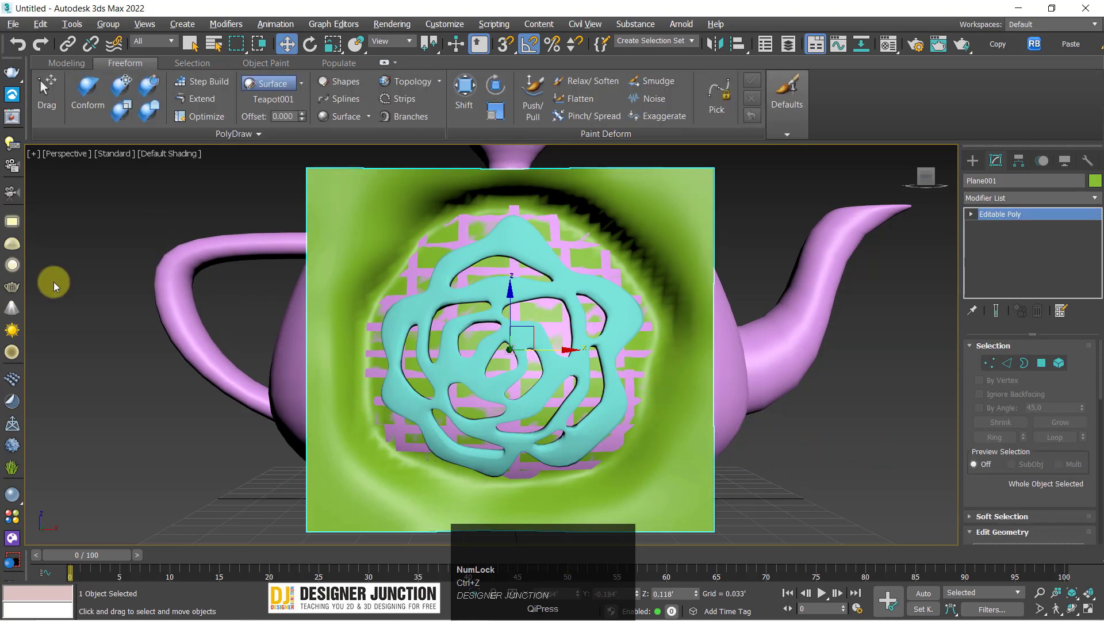
pyautogui.click(87, 92)
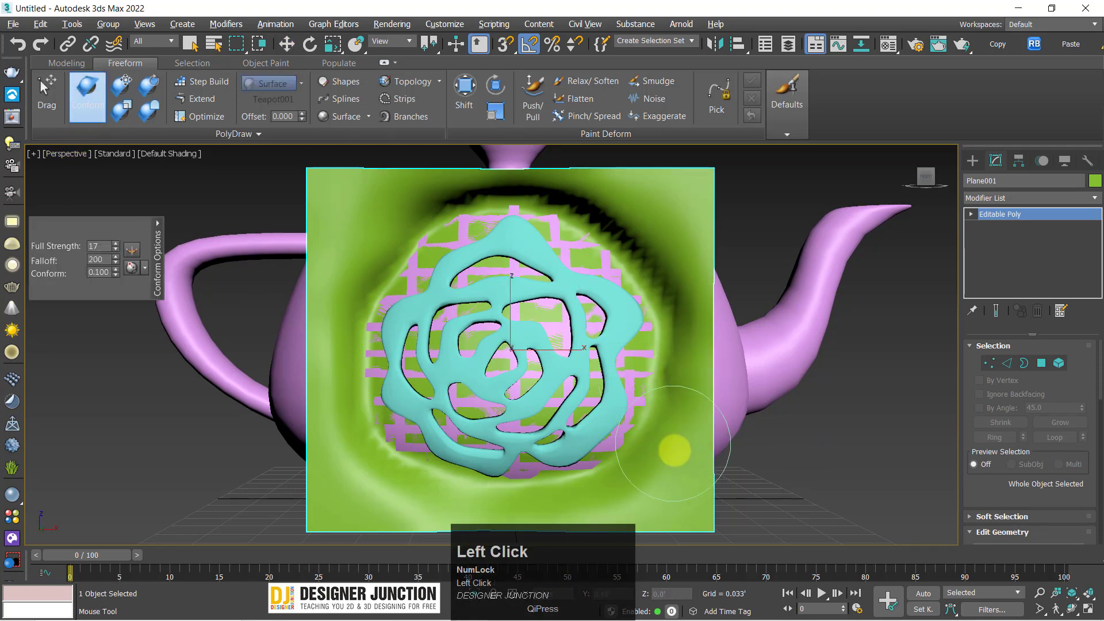
pyautogui.moveTo(575, 418)
pyautogui.mouseDown()
pyautogui.moveTo(535, 372)
pyautogui.moveTo(484, 374)
pyautogui.mouseUp()
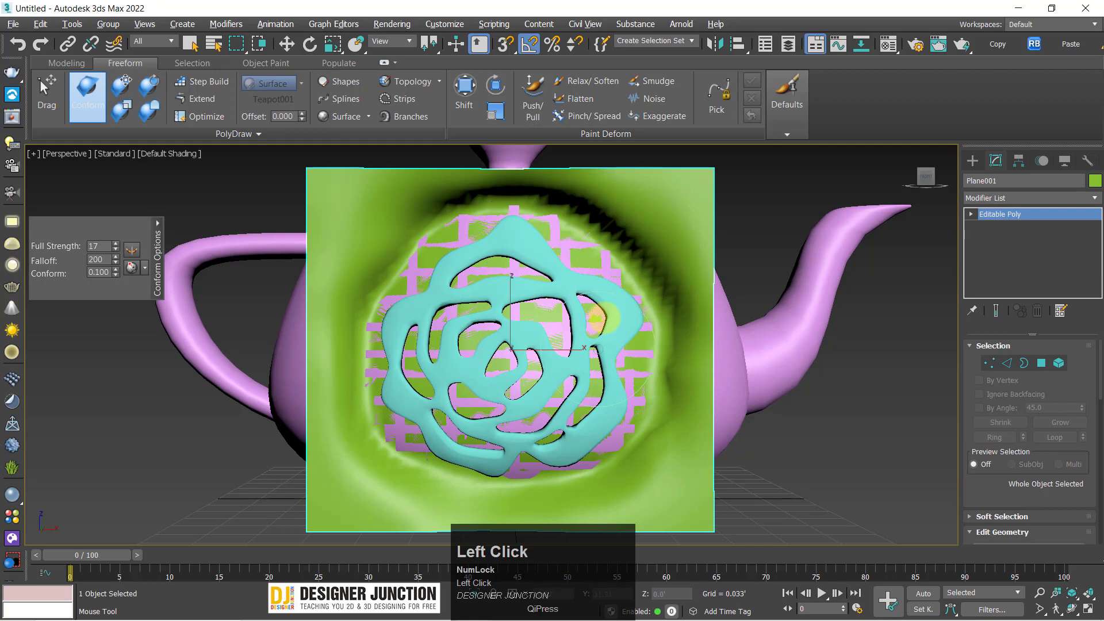
pyautogui.moveTo(597, 317)
pyautogui.mouseDown()
pyautogui.moveTo(437, 432)
pyautogui.moveTo(495, 430)
pyautogui.moveTo(448, 485)
pyautogui.mouseUp()
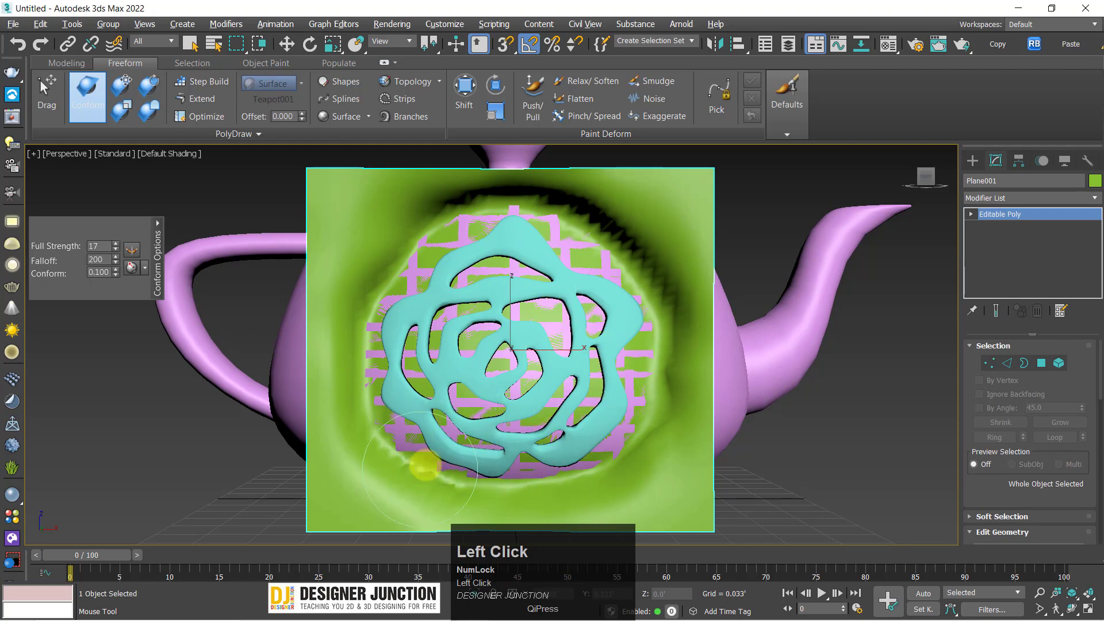
pyautogui.moveTo(529, 387)
pyautogui.mouseDown()
pyautogui.moveTo(497, 366)
pyautogui.moveTo(426, 356)
pyautogui.moveTo(458, 369)
pyautogui.mouseUp()
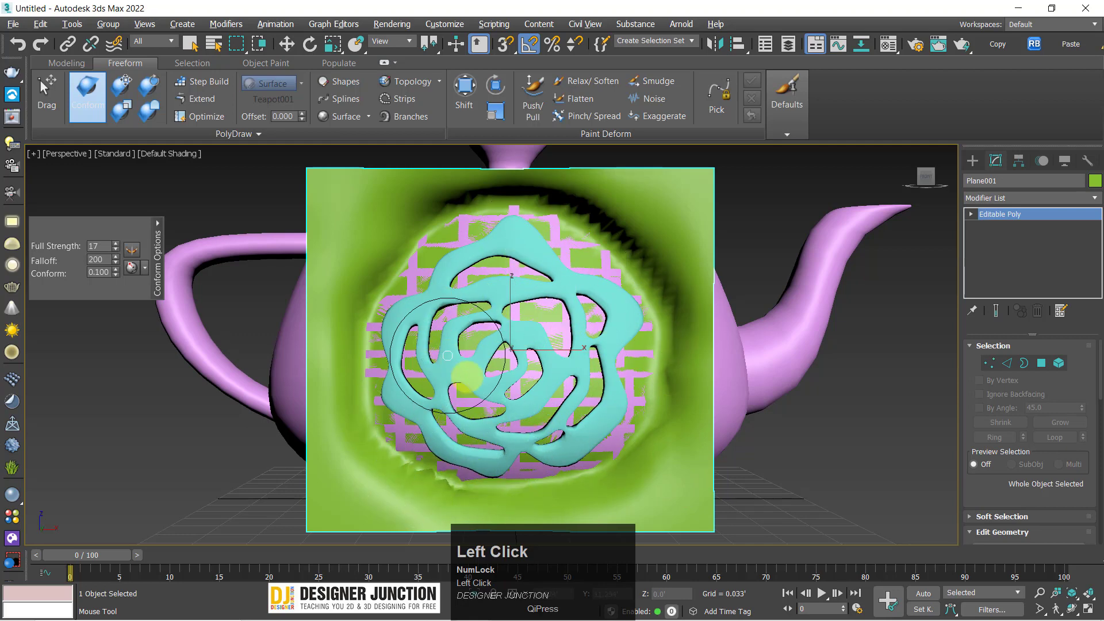
pyautogui.rightClick(447, 362)
pyautogui.click(752, 447)
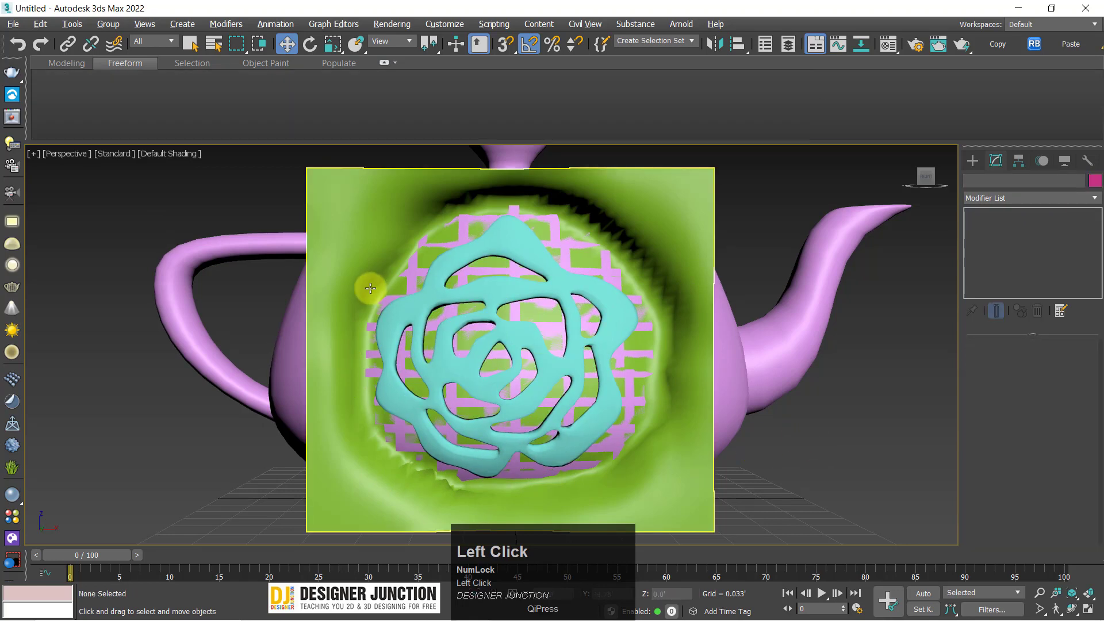
# Reselect the green plane and extend the conformed area around the rose's outer petals with more Conform strokes.
pyautogui.click(206, 347)
pyautogui.click(184, 368)
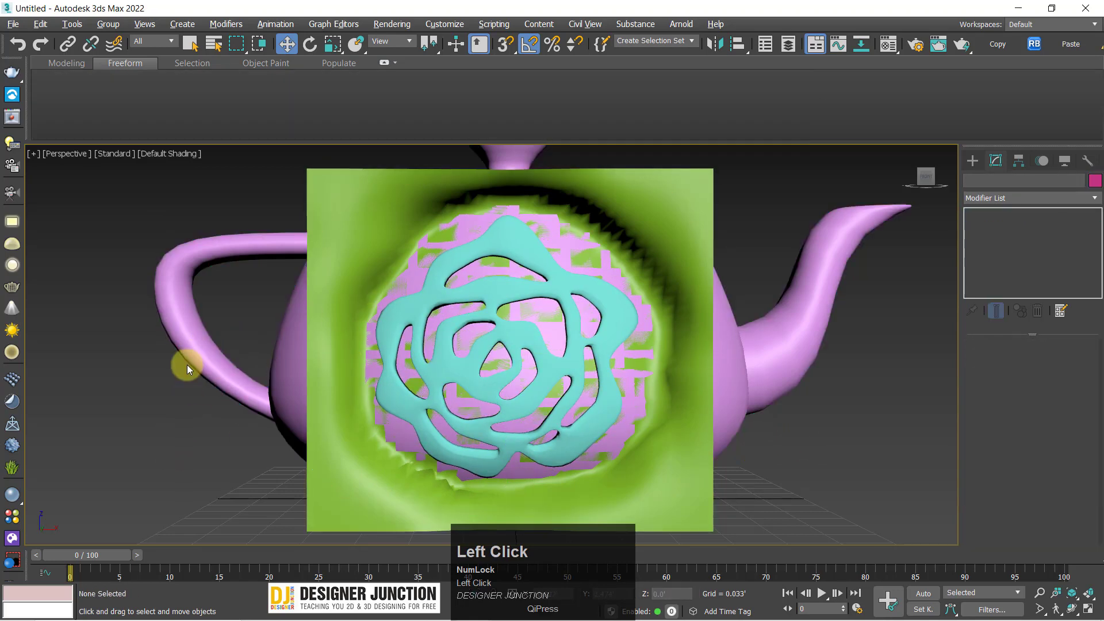
pyautogui.click(192, 352)
pyautogui.click(208, 447)
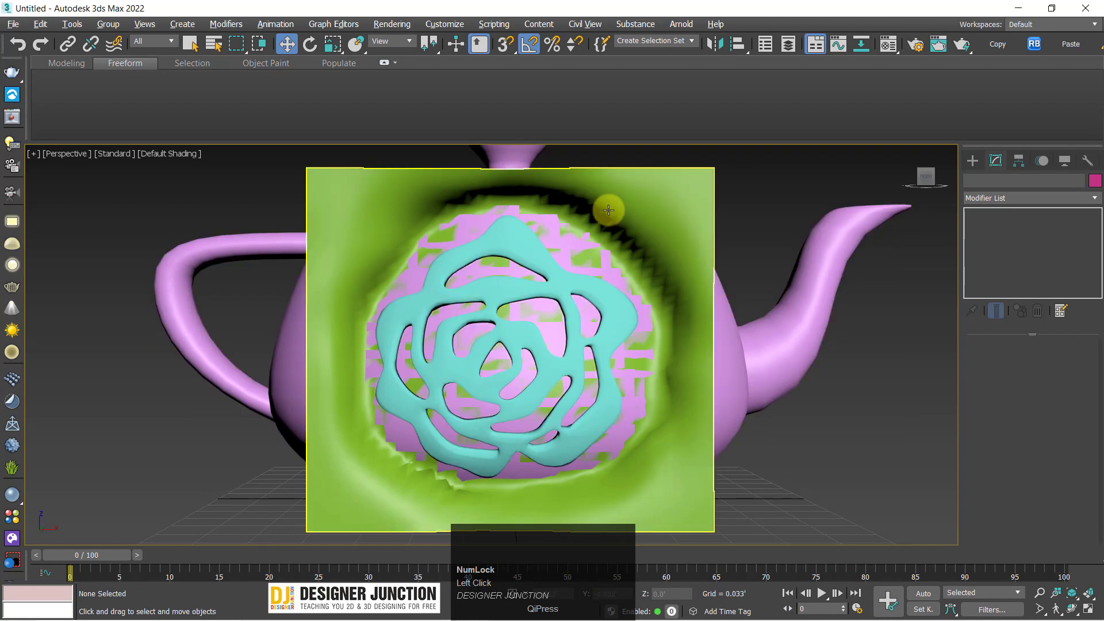
pyautogui.click(648, 220)
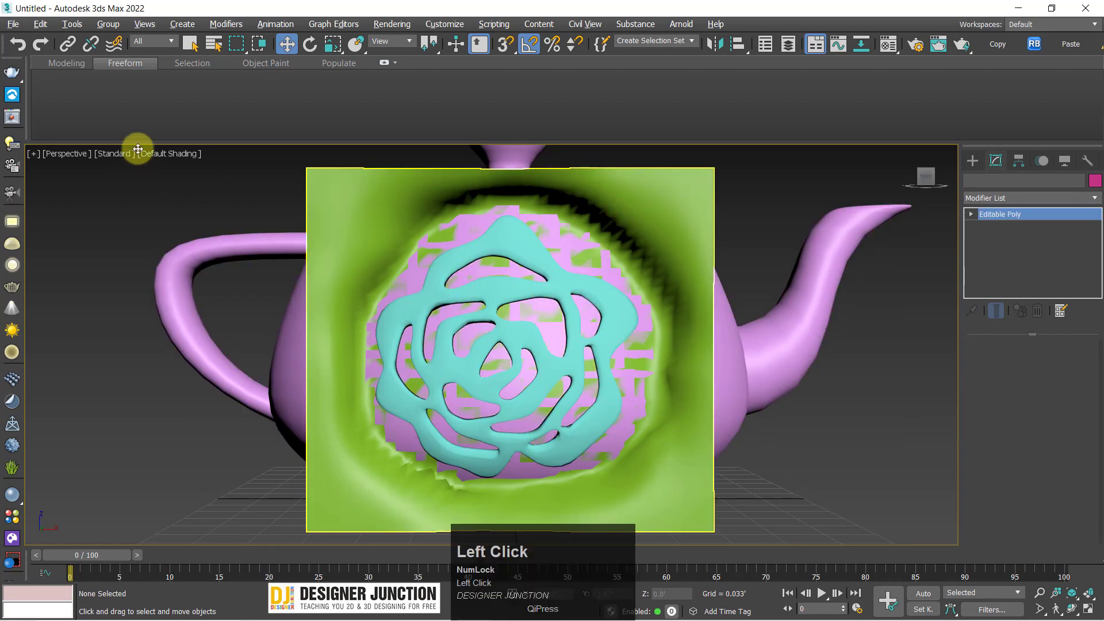
pyautogui.click(87, 96)
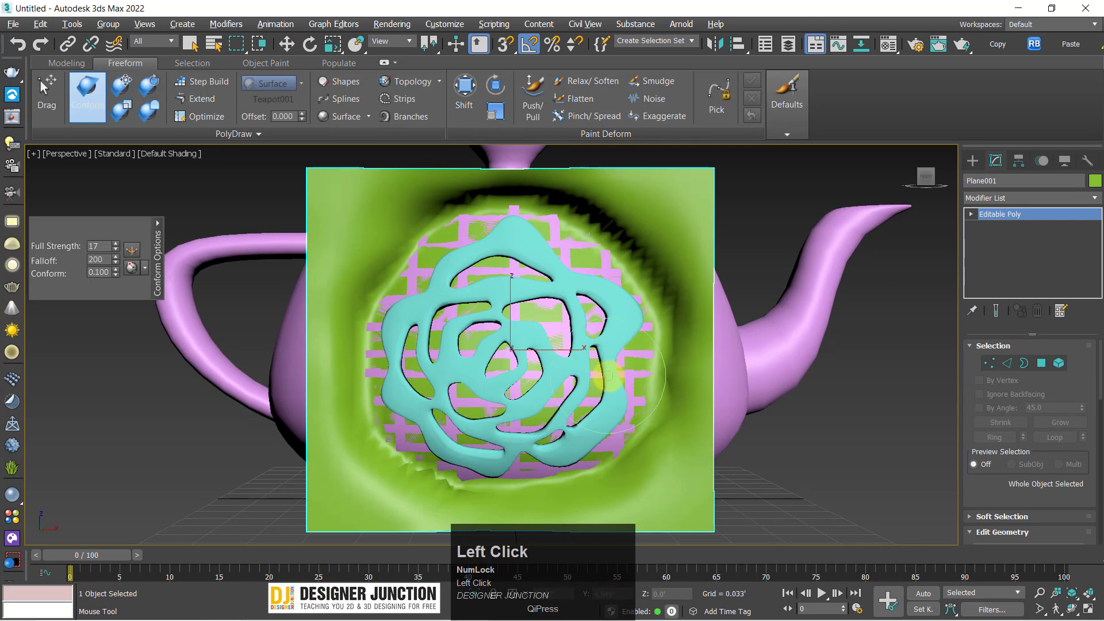
pyautogui.moveTo(645, 373)
pyautogui.mouseDown()
pyautogui.moveTo(661, 374)
pyautogui.moveTo(661, 254)
pyautogui.moveTo(352, 291)
pyautogui.moveTo(419, 512)
pyautogui.mouseUp()
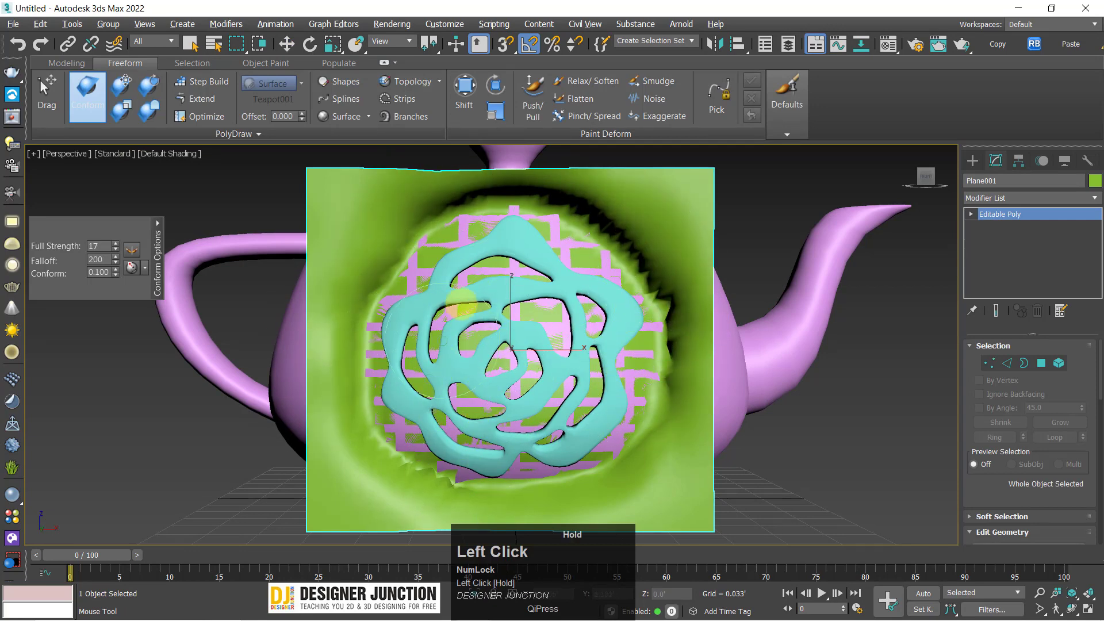
pyautogui.moveTo(569, 305); pyautogui.dragTo(226, 181)
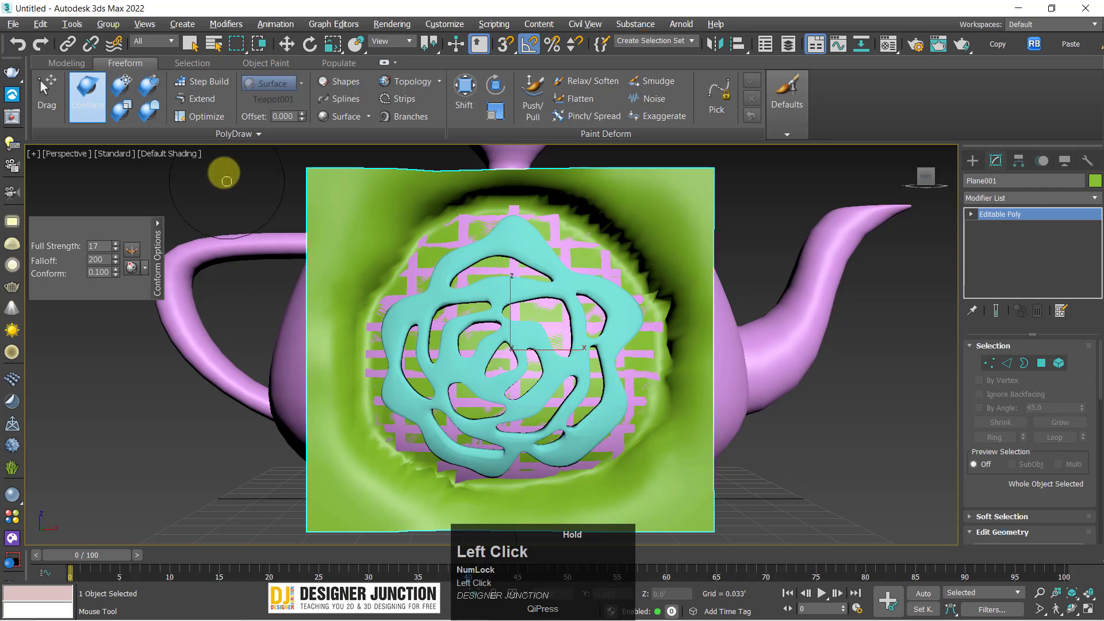
# Try Move Conform strokes across the rose's upper and outer petals and undo them.
pyautogui.click(125, 92)
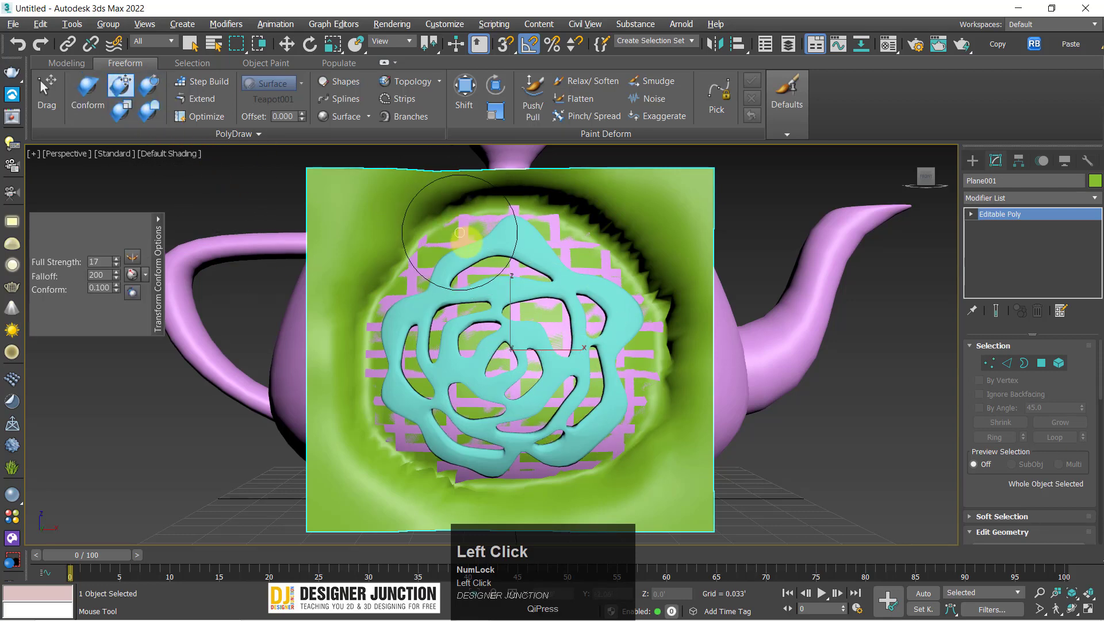
pyautogui.moveTo(456, 222); pyautogui.dragTo(404, 205)
pyautogui.moveTo(536, 231)
pyautogui.mouseDown()
pyautogui.moveTo(600, 322)
pyautogui.moveTo(604, 302)
pyautogui.moveTo(629, 397)
pyautogui.moveTo(630, 460)
pyautogui.moveTo(621, 464)
pyautogui.mouseUp()
pyautogui.hotkey('ctrl', 'z')
pyautogui.hotkey('ctrl', 'z')
pyautogui.hotkey('ctrl', 'z')
pyautogui.hotkey('ctrl', 'z')
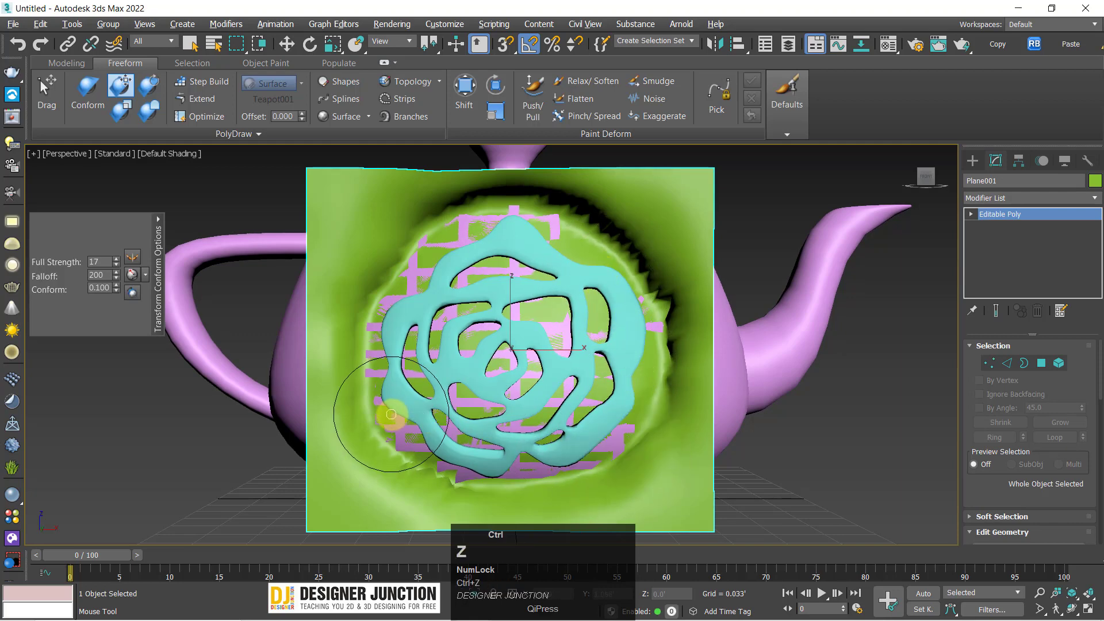
# Try pulling the rose's left and right petals outward with Move Conform and undo both strokes.
pyautogui.moveTo(410, 319); pyautogui.dragTo(379, 316)
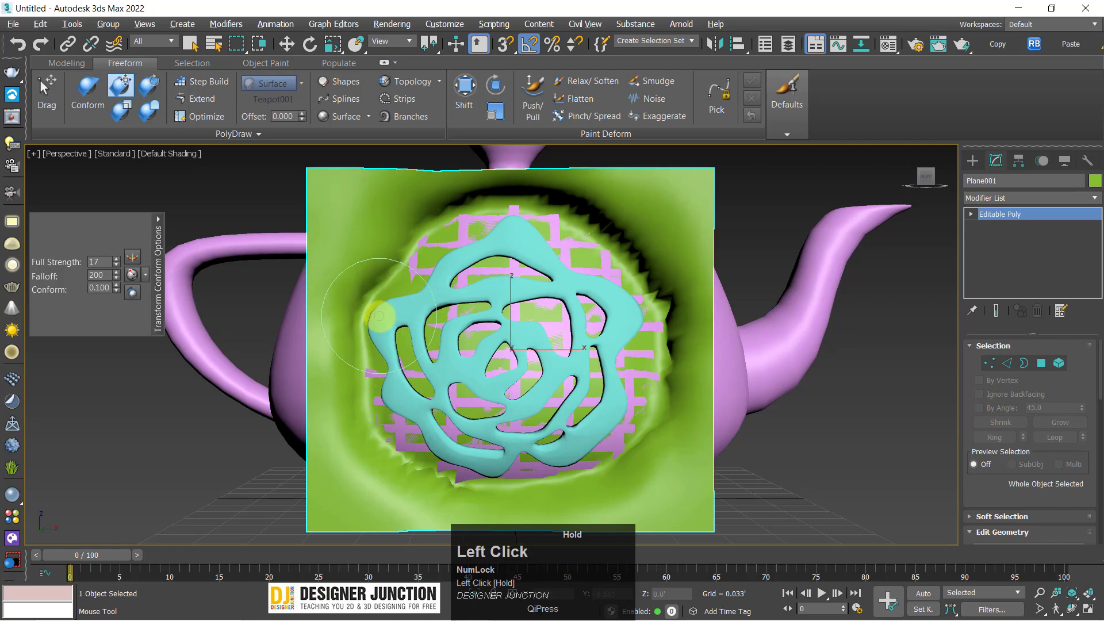
pyautogui.moveTo(706, 345); pyautogui.dragTo(679, 323)
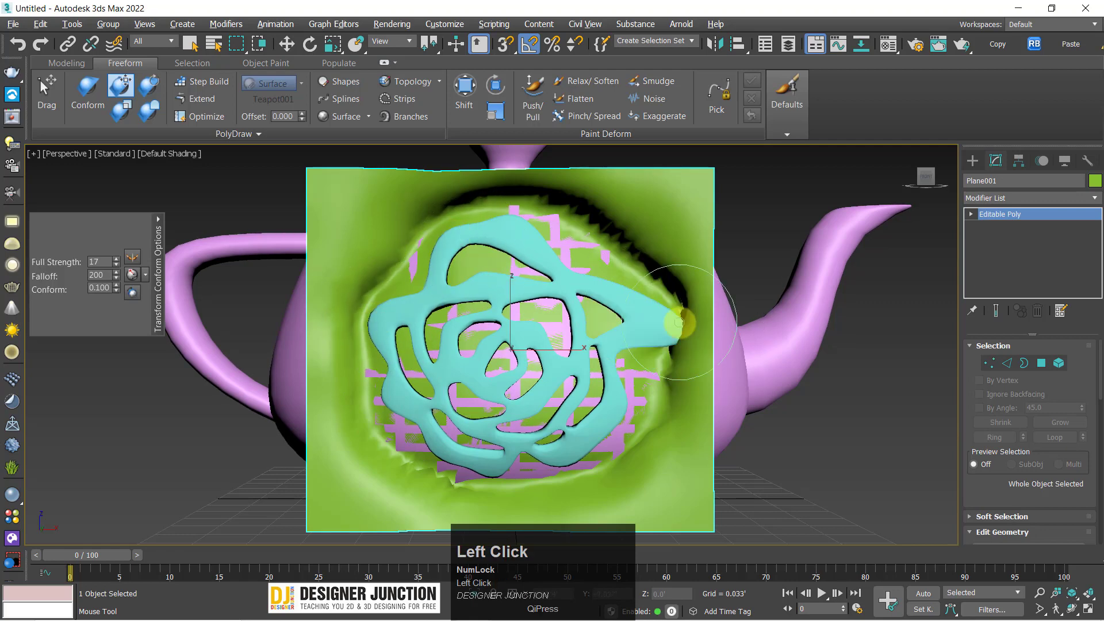
pyautogui.hotkey('ctrl', 'z')
pyautogui.hotkey('ctrl', 'z')
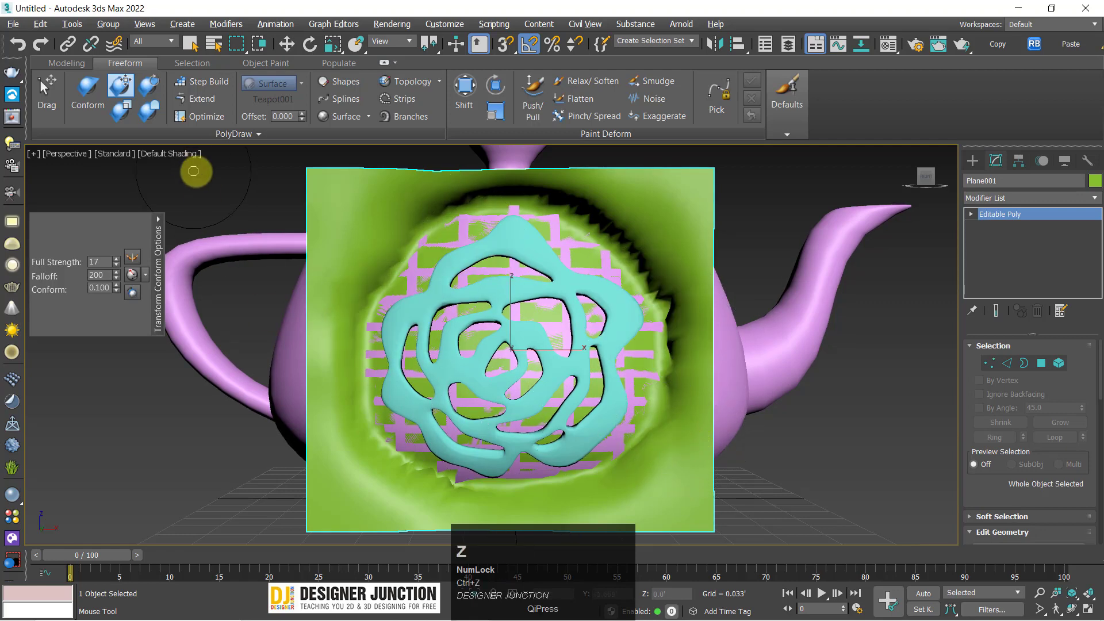
# Try Rotate Conform on the right petal and Scale Conform across the rose's centre, undoing the strokes.
pyautogui.keyDown('ctrl'); pyautogui.moveTo(642, 316); pyautogui.dragTo(657, 326); pyautogui.keyUp('ctrl')
pyautogui.hotkey('ctrl', 'z')
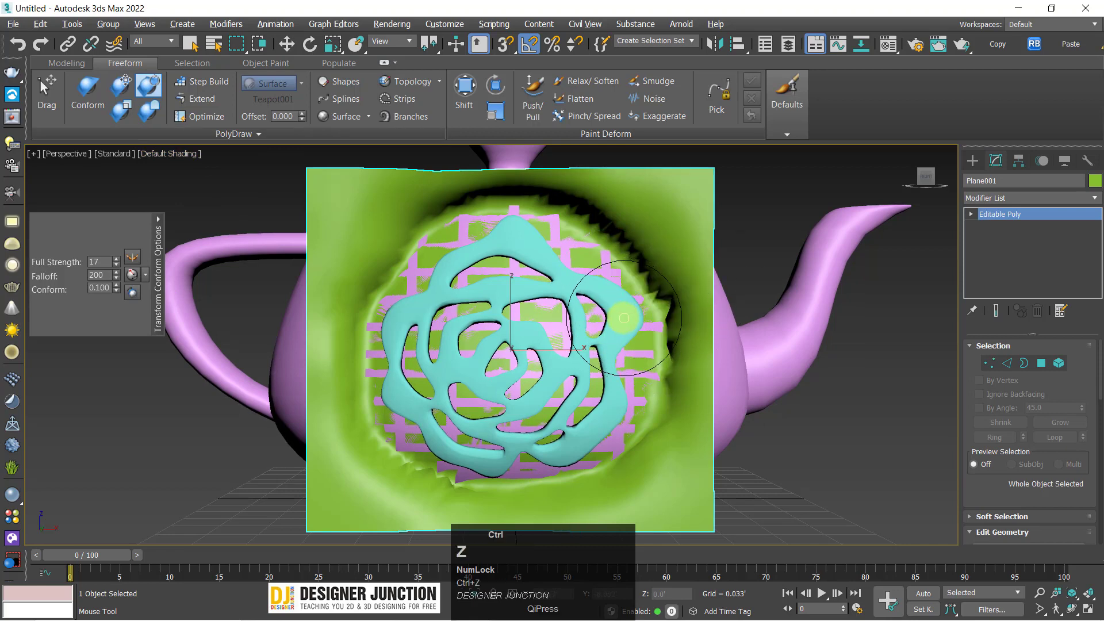
pyautogui.moveTo(617, 294)
pyautogui.mouseDown()
pyautogui.moveTo(629, 267)
pyautogui.moveTo(660, 340)
pyautogui.mouseUp()
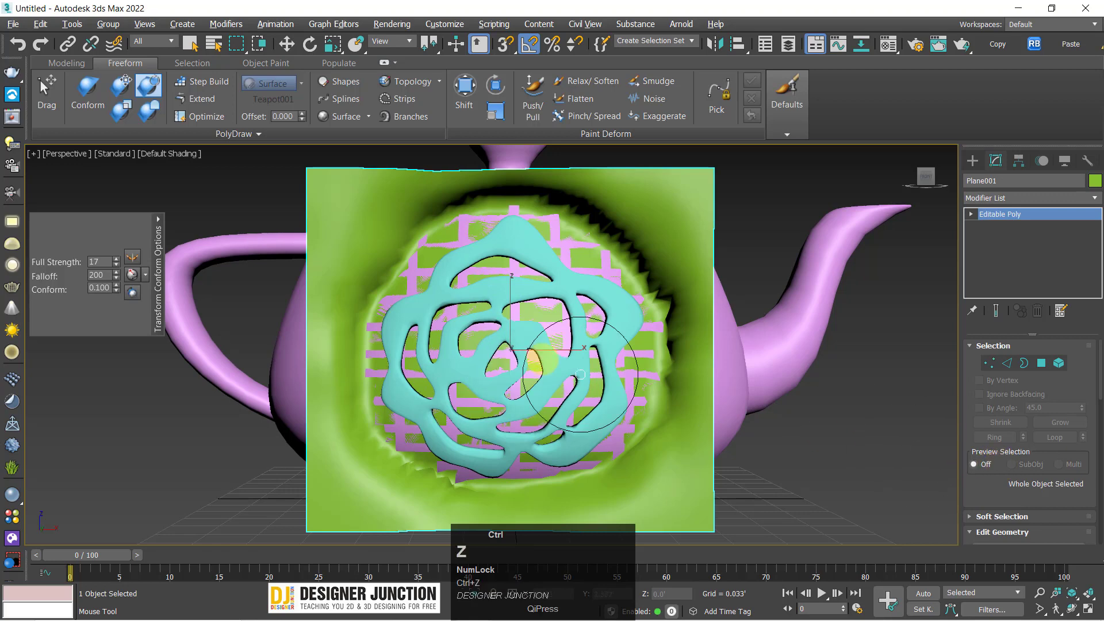
pyautogui.click(118, 111)
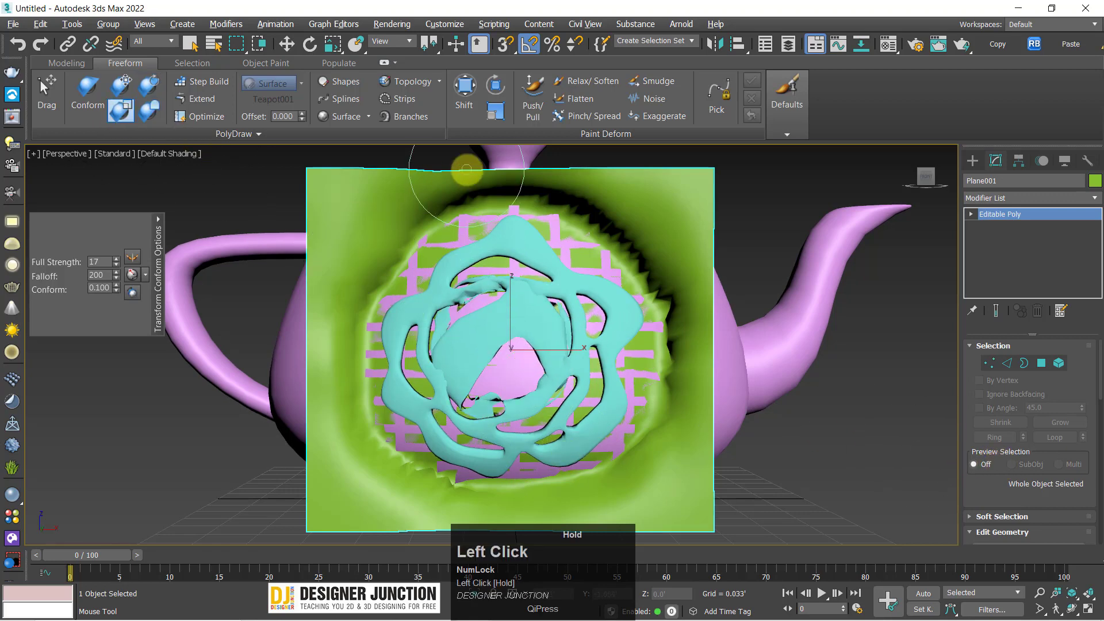
pyautogui.moveTo(467, 170); pyautogui.dragTo(511, 335)
# Smooth the plane around the rose with Relax Conform and switch back to the Conform brush.
pyautogui.click(149, 111)
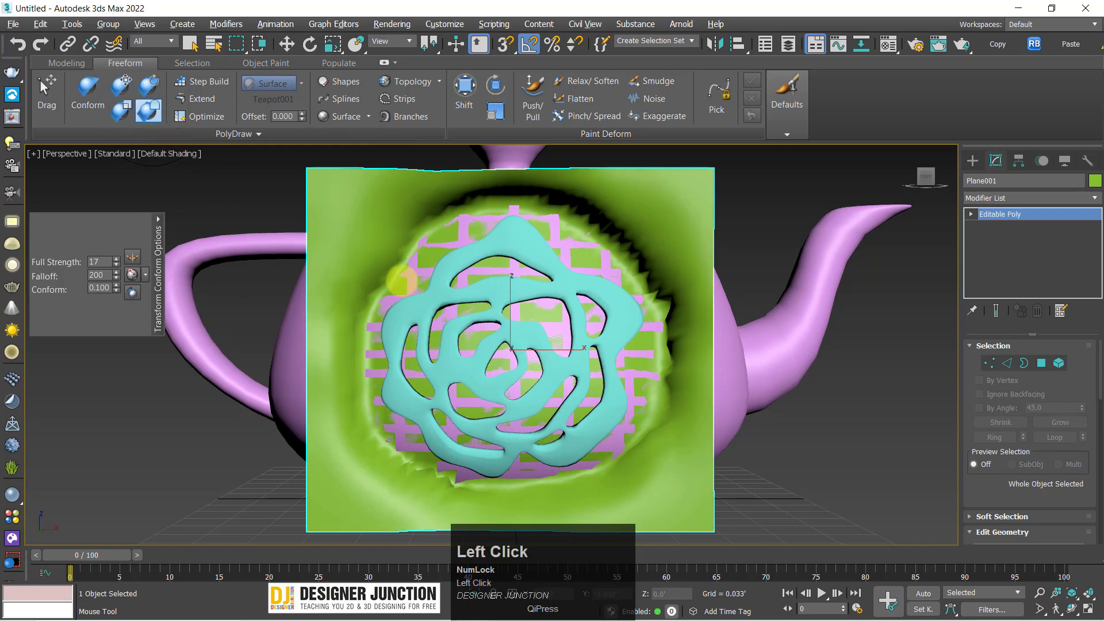
pyautogui.moveTo(504, 288); pyautogui.dragTo(548, 332)
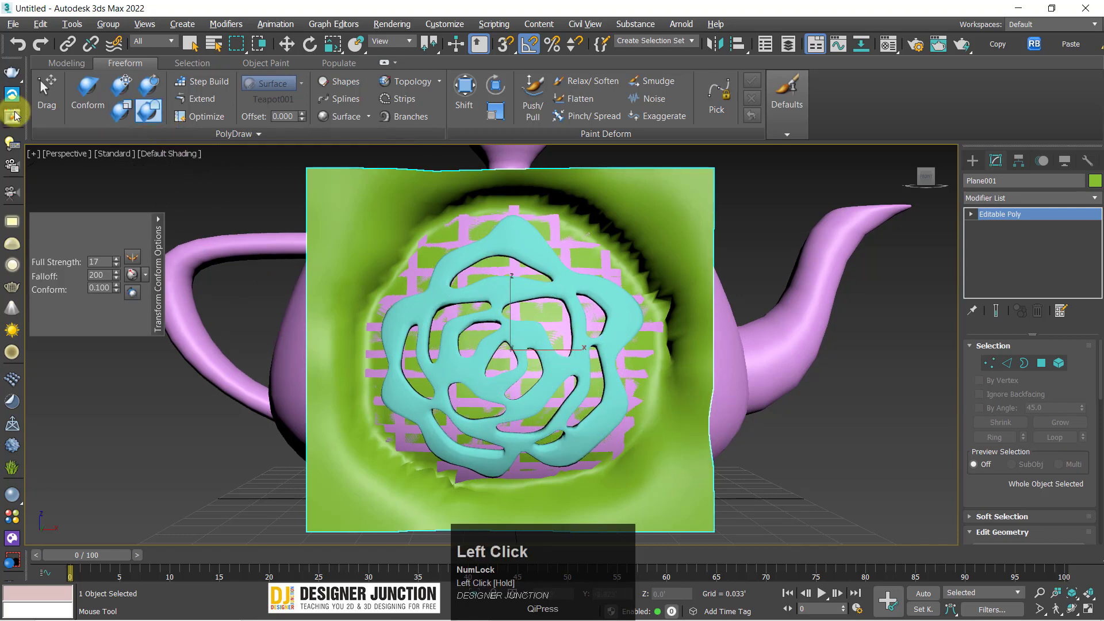
pyautogui.click(88, 92)
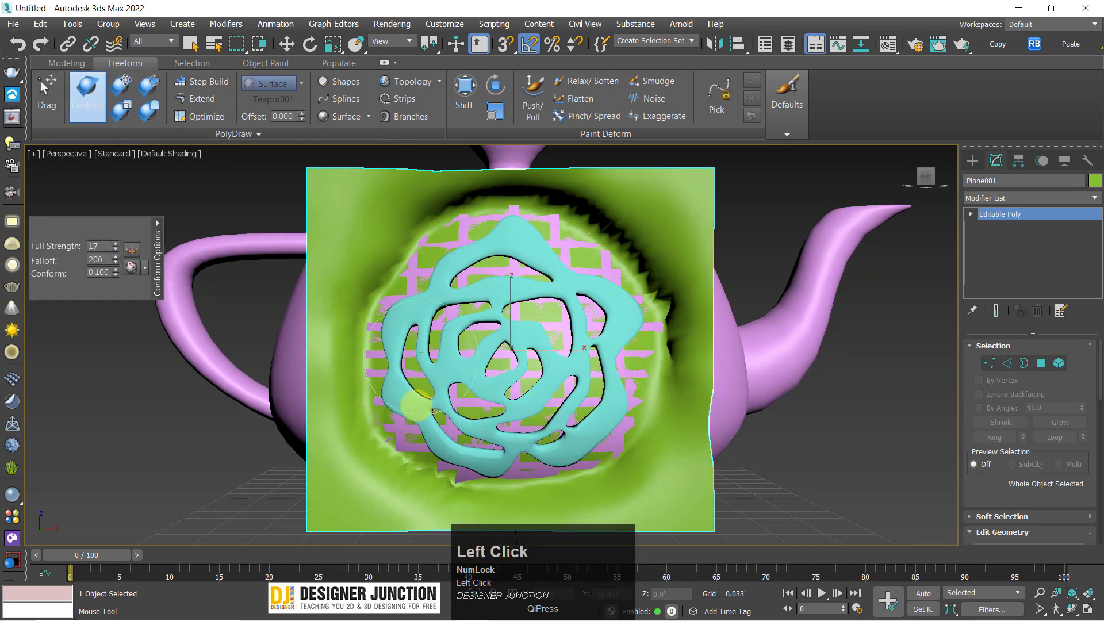
# Hide the plane, examine how the wrapped rose follows the teapot in perspective and left views, and dismiss the low-battery notice.
pyautogui.keyDown('alt'); pyautogui.moveTo(609, 405); pyautogui.dragTo(514, 368, button='middle'); pyautogui.keyUp('alt')
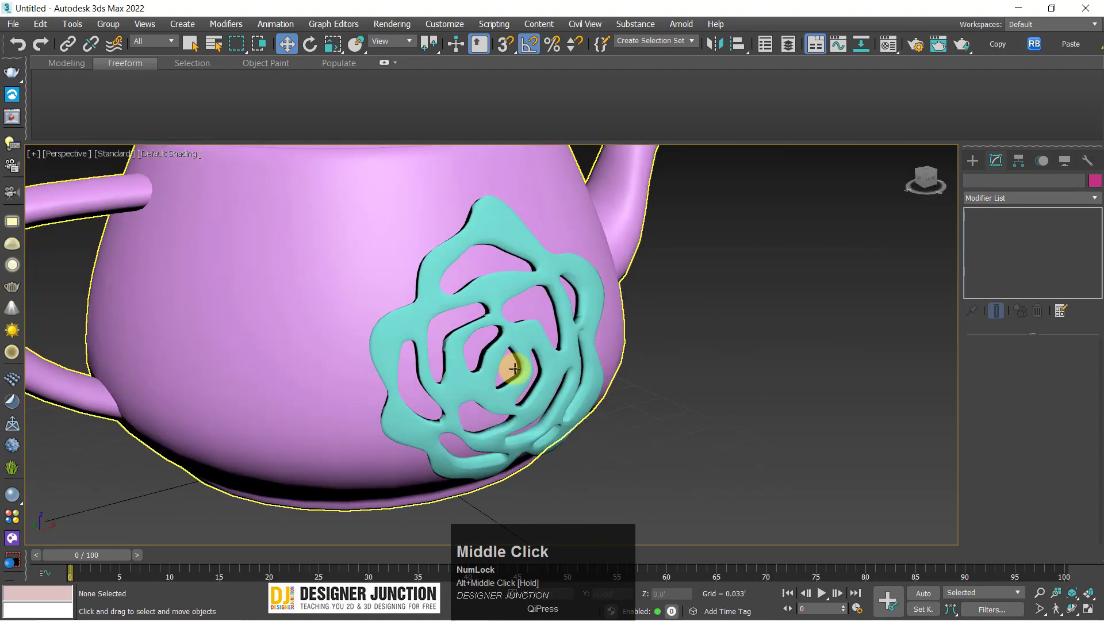
pyautogui.click(514, 368)
pyautogui.press('l')
pyautogui.click(726, 374)
pyautogui.scroll(3, 713, 350)
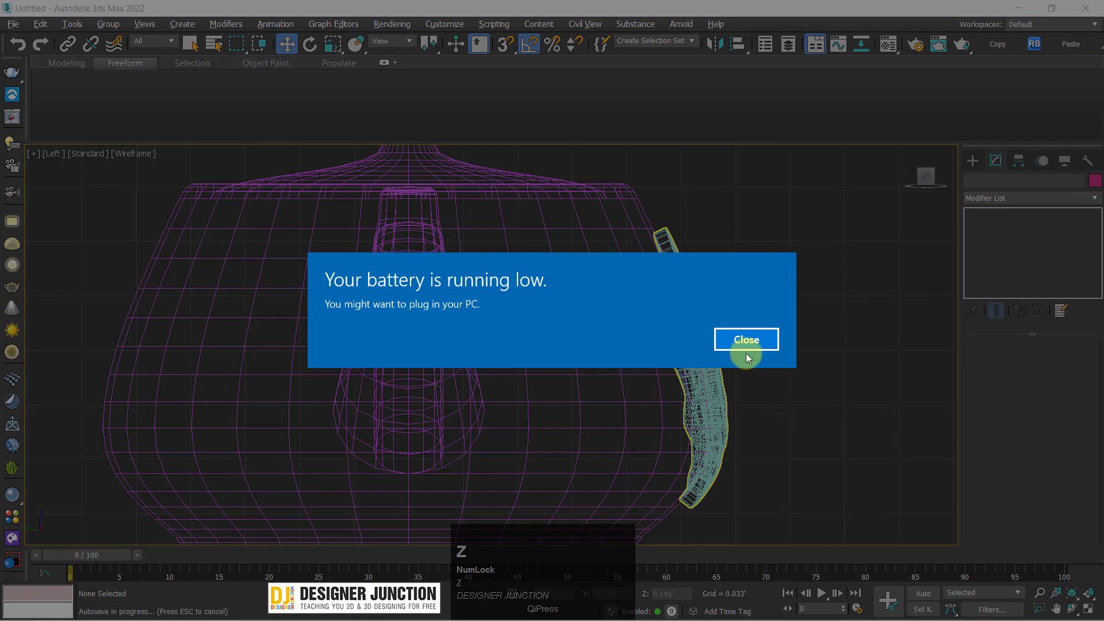
pyautogui.click(742, 340)
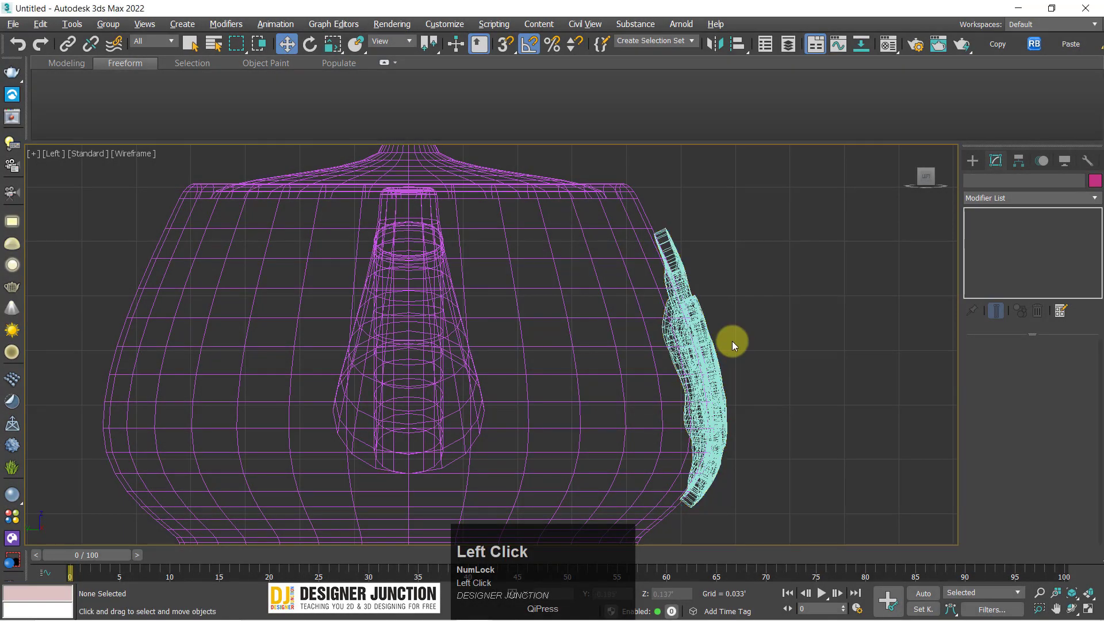
# Return to the maximized perspective view with the wrapped rose selected.
pyautogui.hotkey('alt', 'w')
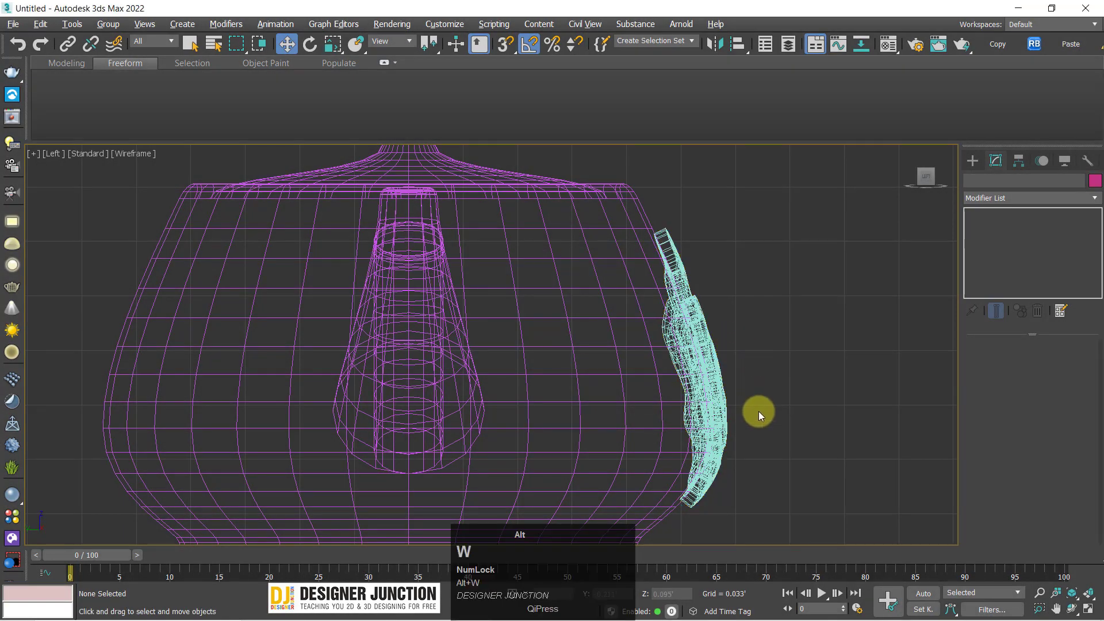
pyautogui.hotkey('alt', 'w')
pyautogui.click(493, 234)
pyautogui.press('z')
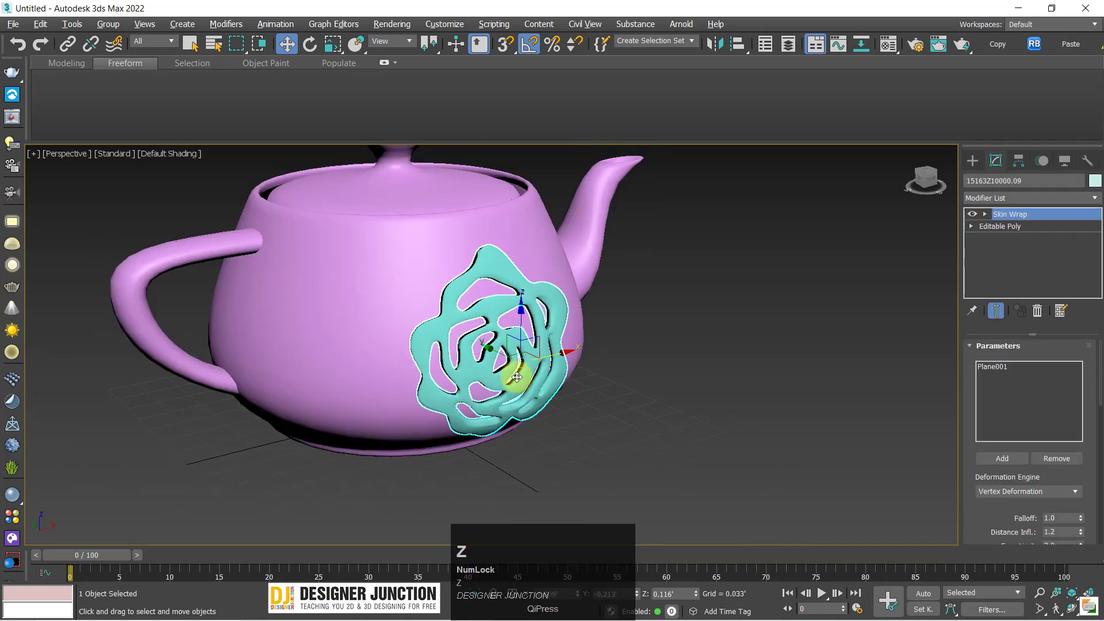
# Move the wrapped rose along Y to about -0.209', closer to the teapot's surface, and deselect it.
pyautogui.keyDown('alt'); pyautogui.moveTo(518, 372); pyautogui.dragTo(485, 391, button='middle'); pyautogui.keyUp('alt')
pyautogui.scroll(5, 485, 391)
pyautogui.keyDown('alt'); pyautogui.moveTo(478, 337); pyautogui.dragTo(557, 310, button='middle'); pyautogui.keyUp('alt')
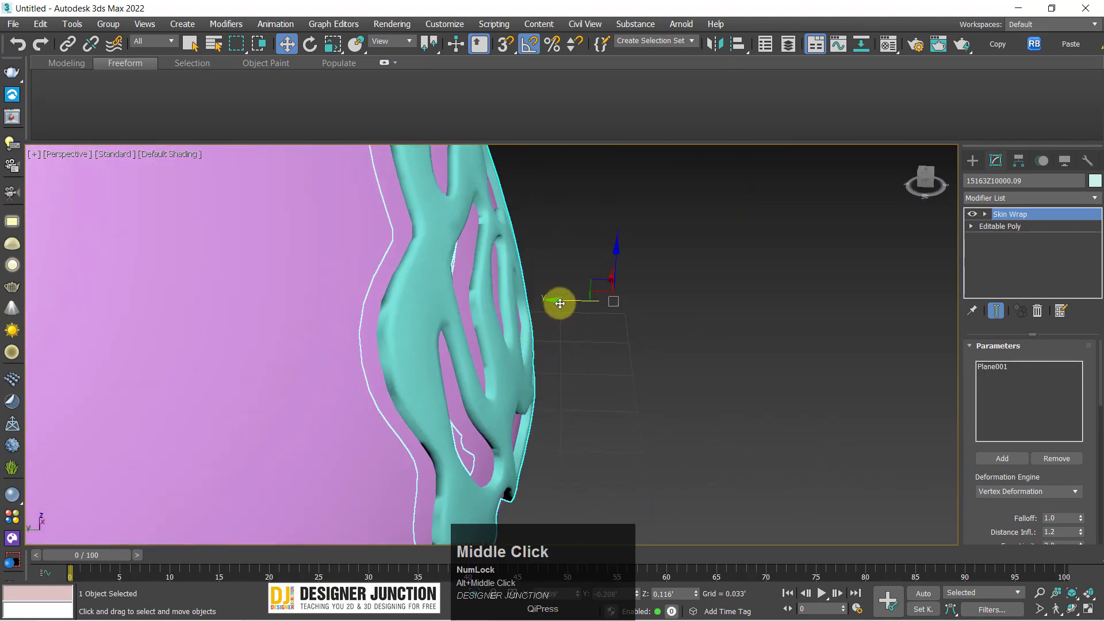
pyautogui.moveTo(560, 303)
pyautogui.mouseDown()
pyautogui.moveTo(584, 303)
pyautogui.moveTo(561, 303)
pyautogui.mouseUp()
pyautogui.click(596, 374)
# Select both the teapot and the rose, assign the turquoise Material #1 to them, and clear the selection.
pyautogui.keyDown('alt'); pyautogui.moveTo(596, 374); pyautogui.dragTo(564, 354, button='middle'); pyautogui.keyUp('alt')
pyautogui.scroll(-3, 460, 342)
pyautogui.scroll(-3, 456, 362)
pyautogui.scroll(-5, 564, 355)
pyautogui.moveTo(317, 262); pyautogui.dragTo(709, 445)
pyautogui.press('z')
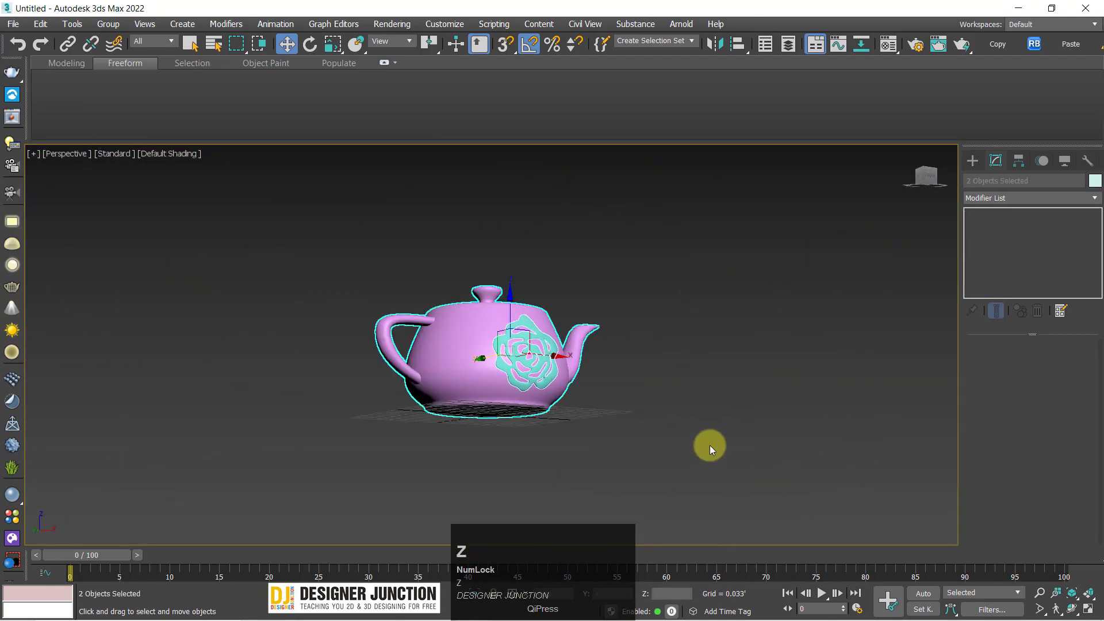
pyautogui.keyDown('alt'); pyautogui.moveTo(710, 445); pyautogui.dragTo(625, 420, button='middle'); pyautogui.keyUp('alt')
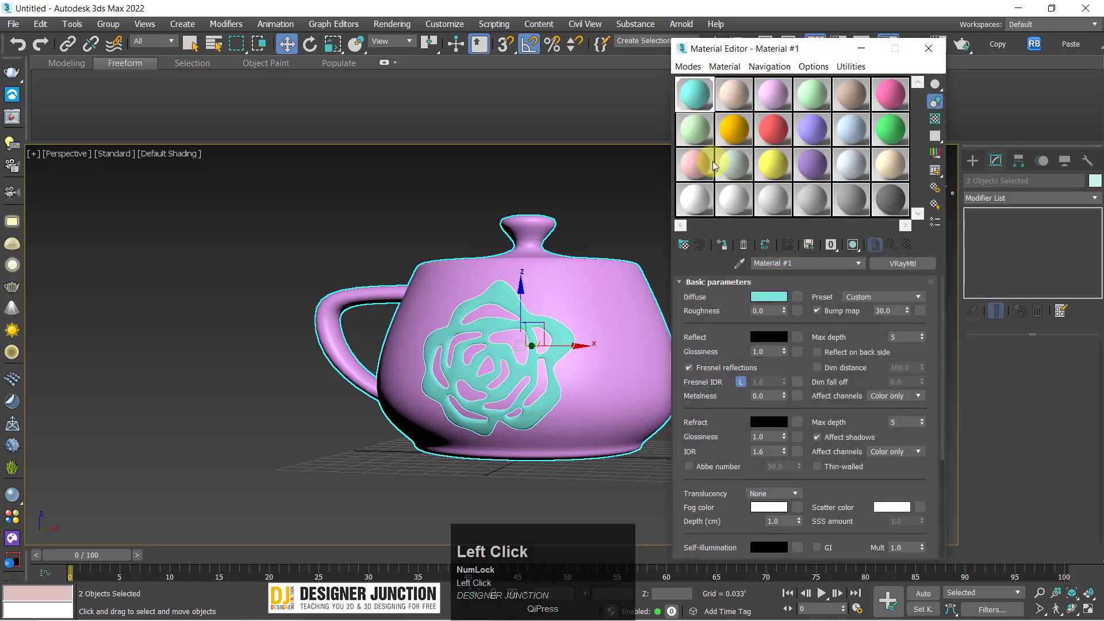
pyautogui.click(723, 244)
pyautogui.click(377, 238)
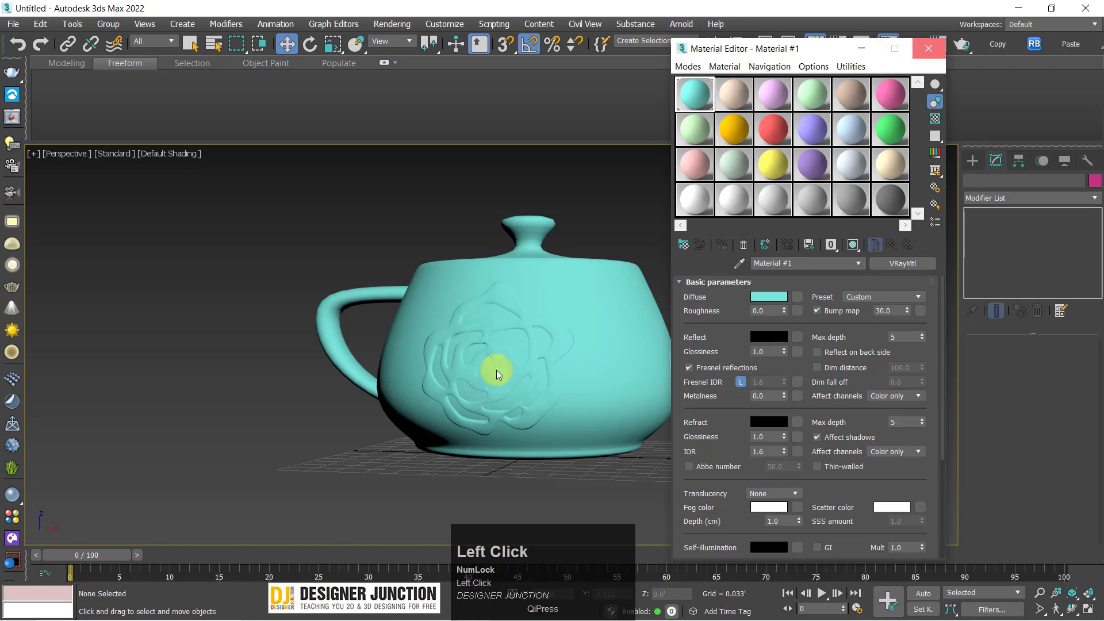
# Move the rose slightly outward from the teapot along Y to about -0.21' and deselect it.
pyautogui.keyDown('alt'); pyautogui.moveTo(498, 374); pyautogui.dragTo(599, 391, button='middle'); pyautogui.keyUp('alt')
pyautogui.keyDown('alt'); pyautogui.moveTo(507, 416); pyautogui.dragTo(607, 424, button='middle'); pyautogui.keyUp('alt')
pyautogui.scroll(2, 606, 424)
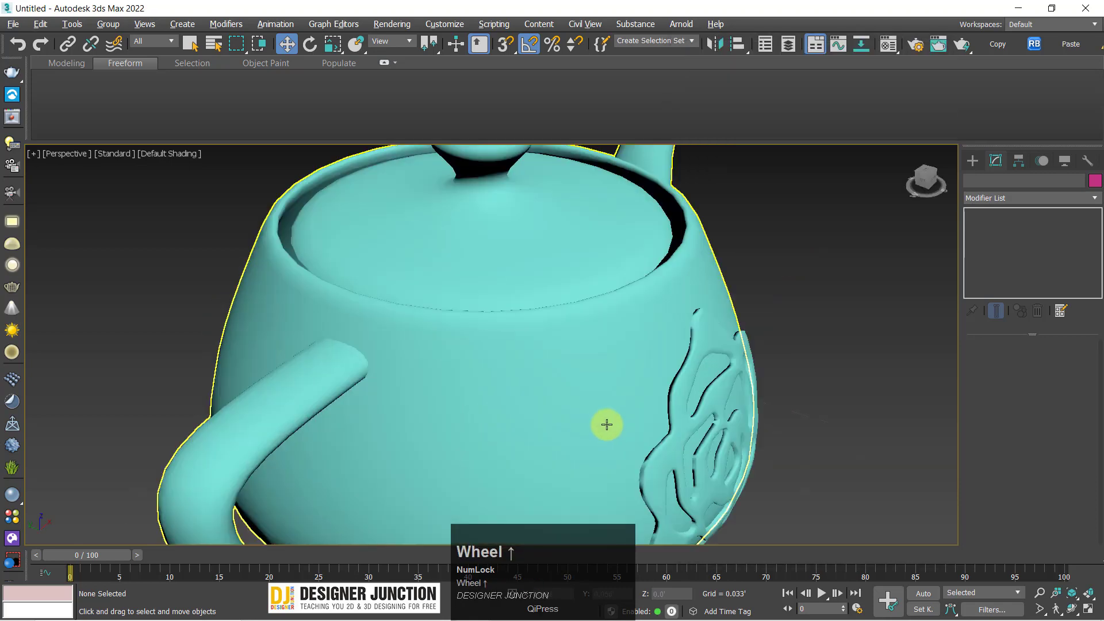
pyautogui.click(676, 394)
pyautogui.press('z')
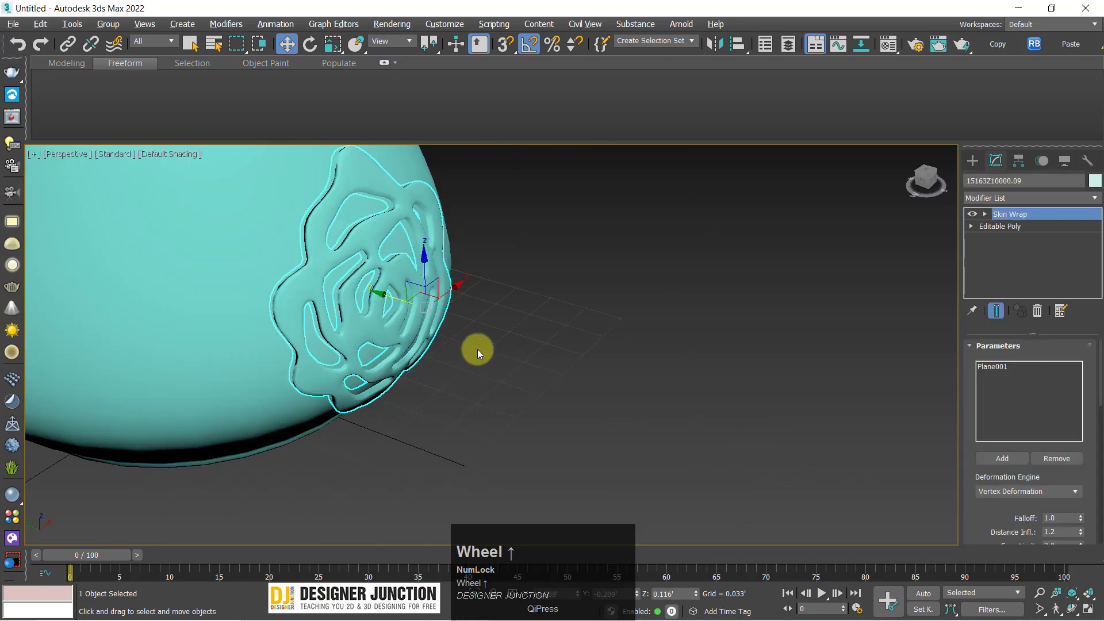
pyautogui.keyDown('alt'); pyautogui.moveTo(475, 347); pyautogui.dragTo(402, 338, button='middle'); pyautogui.keyUp('alt')
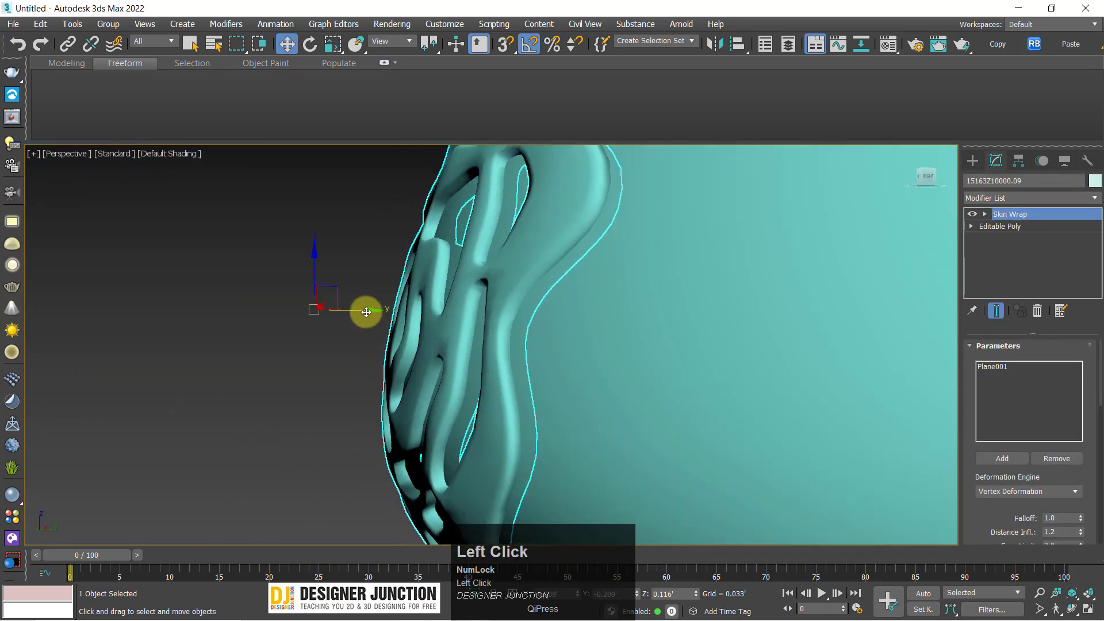
pyautogui.click(351, 360)
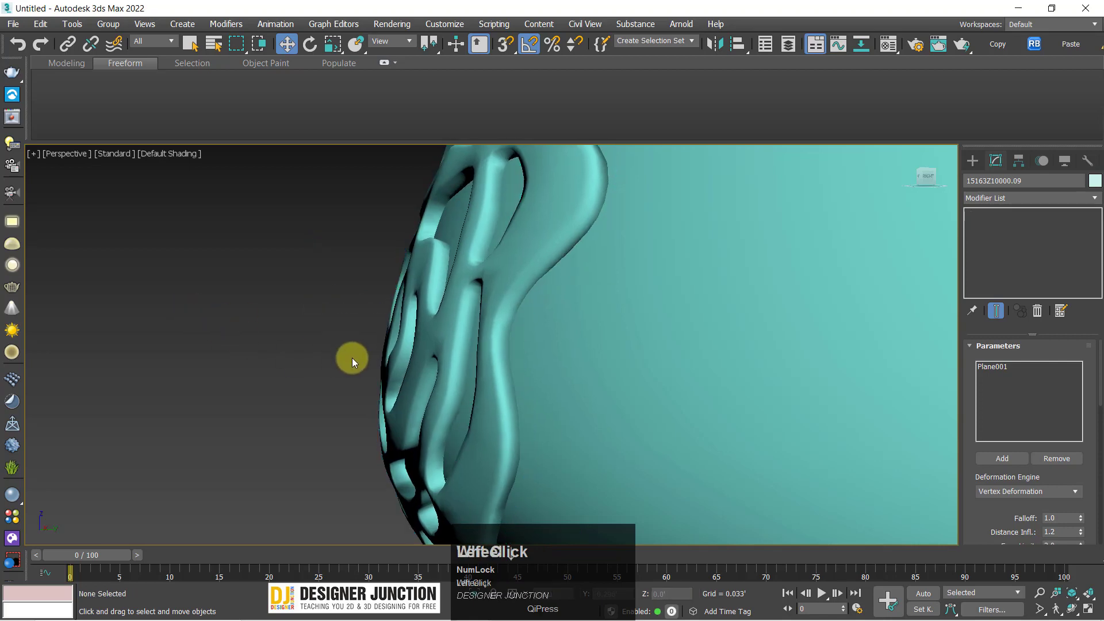
# Examine from the side, front and above how closely the rose relief follows the teapot's curved body.
pyautogui.scroll(-5, 368, 359)
pyautogui.moveTo(387, 357)
pyautogui.keyDown('alt'); pyautogui.mouseDown(button='middle')
pyautogui.moveTo(336, 382)
pyautogui.moveTo(393, 378)
pyautogui.mouseUp(button='middle'); pyautogui.keyUp('alt')
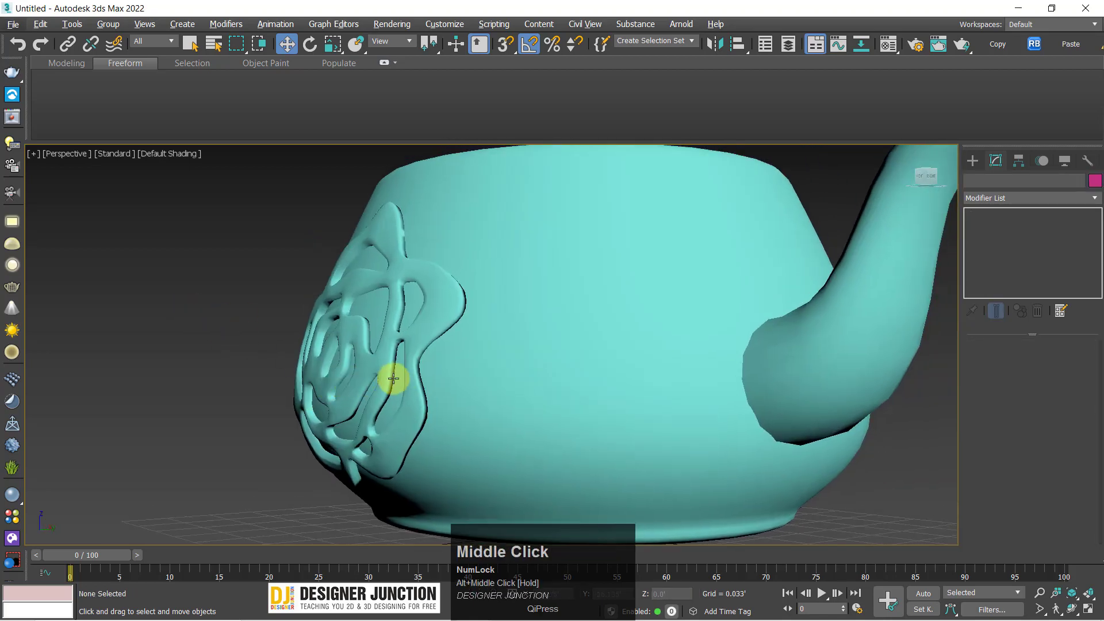
pyautogui.press('z')
pyautogui.keyDown('alt'); pyautogui.moveTo(539, 387); pyautogui.dragTo(510, 387, button='middle'); pyautogui.keyUp('alt')
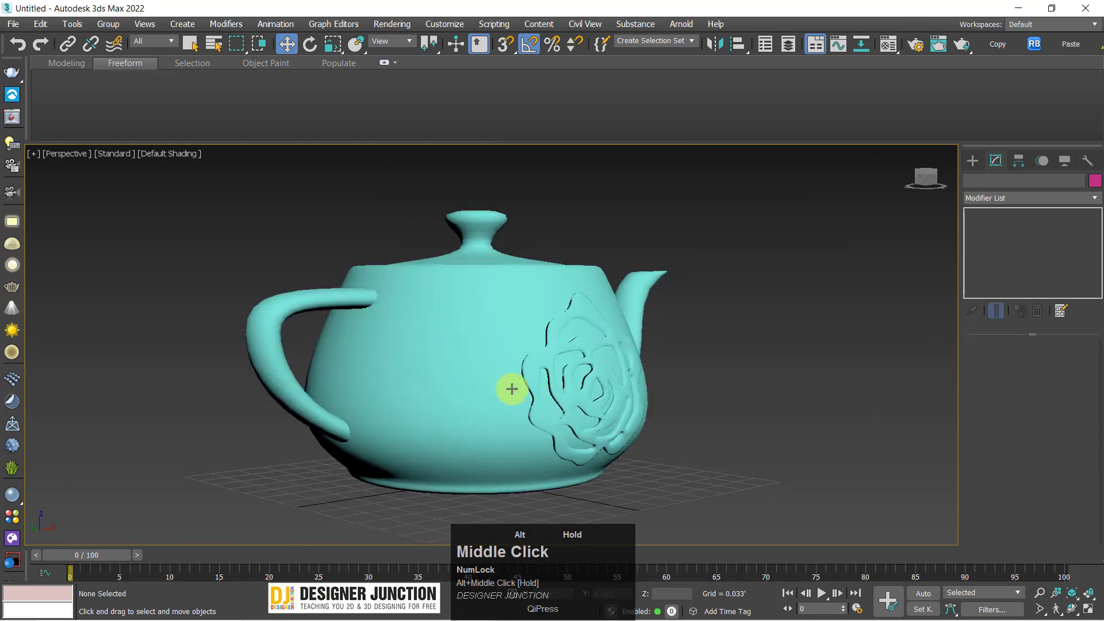
pyautogui.keyDown('alt'); pyautogui.moveTo(608, 412); pyautogui.dragTo(510, 385, button='middle'); pyautogui.keyUp('alt')
pyautogui.click(488, 350)
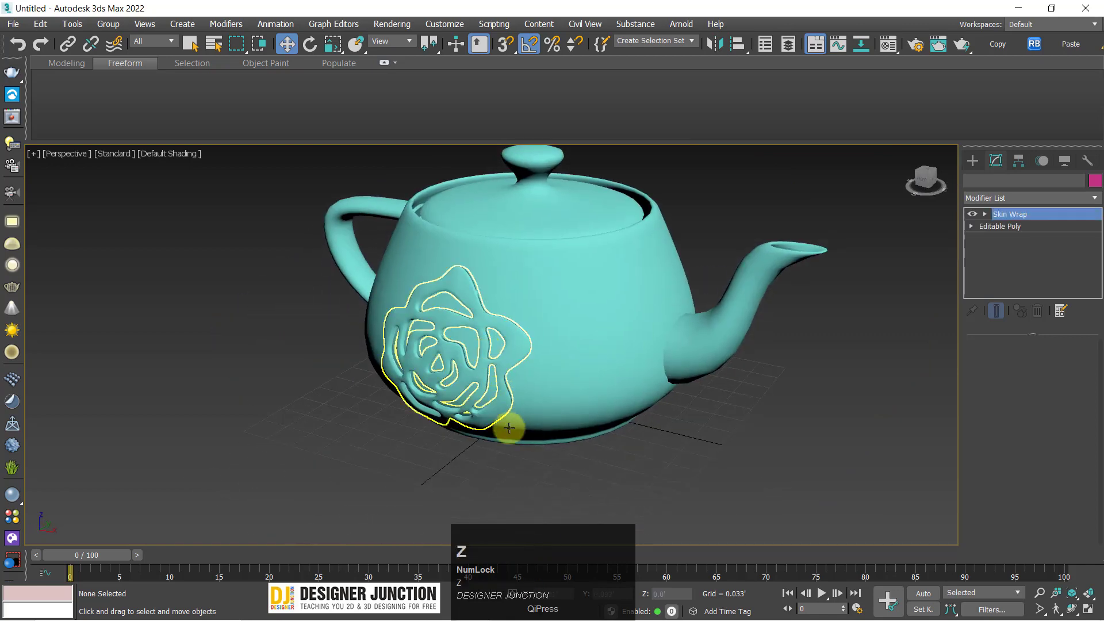
pyautogui.scroll(2, 456, 414)
pyautogui.scroll(-2, 426, 217)
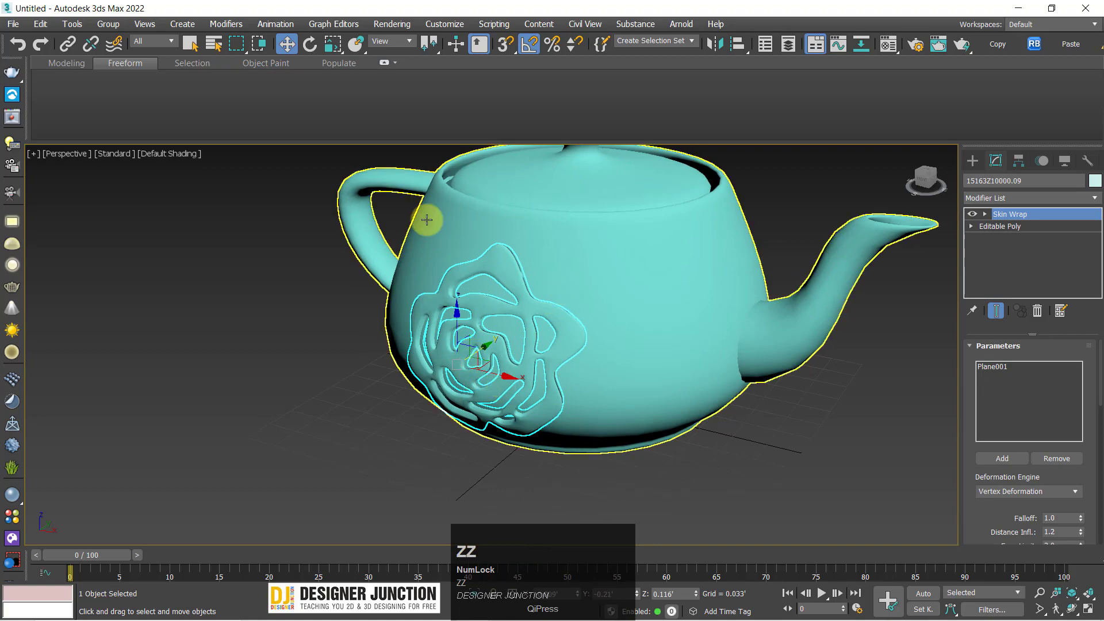
pyautogui.keyDown('alt'); pyautogui.moveTo(606, 312); pyautogui.dragTo(419, 390, button='middle'); pyautogui.keyUp('alt')
pyautogui.click(757, 463)
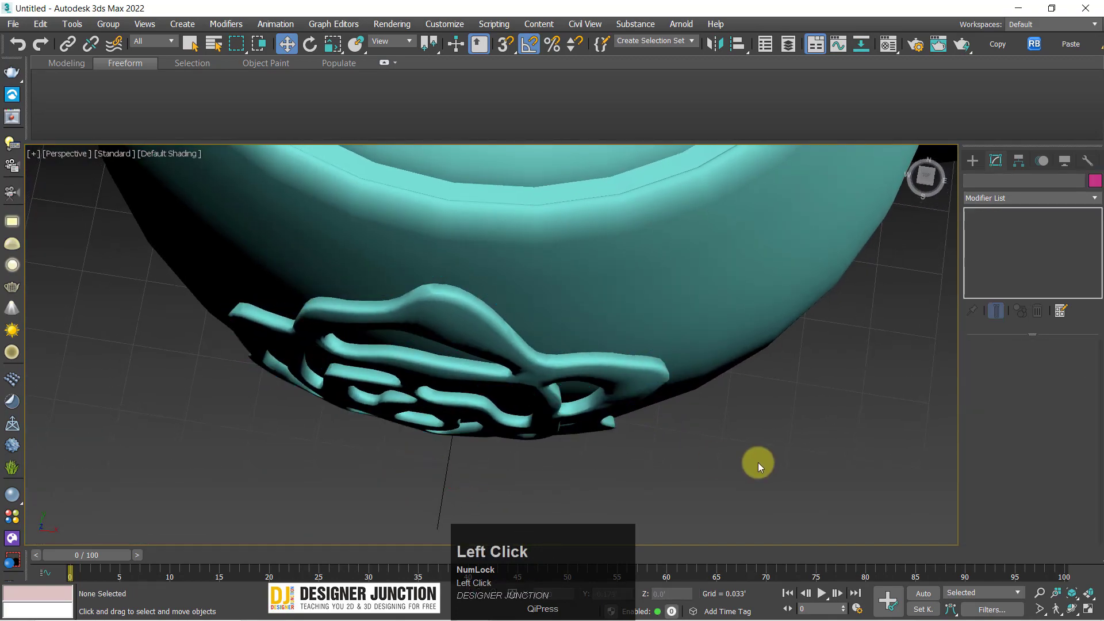
pyautogui.moveTo(758, 462)
pyautogui.mouseDown(button='middle')
pyautogui.moveTo(743, 447)
pyautogui.moveTo(747, 457)
pyautogui.mouseUp(button='middle')
pyautogui.moveTo(552, 451); pyautogui.dragTo(712, 367, button='middle')
pyautogui.scroll(-4, 658, 439)
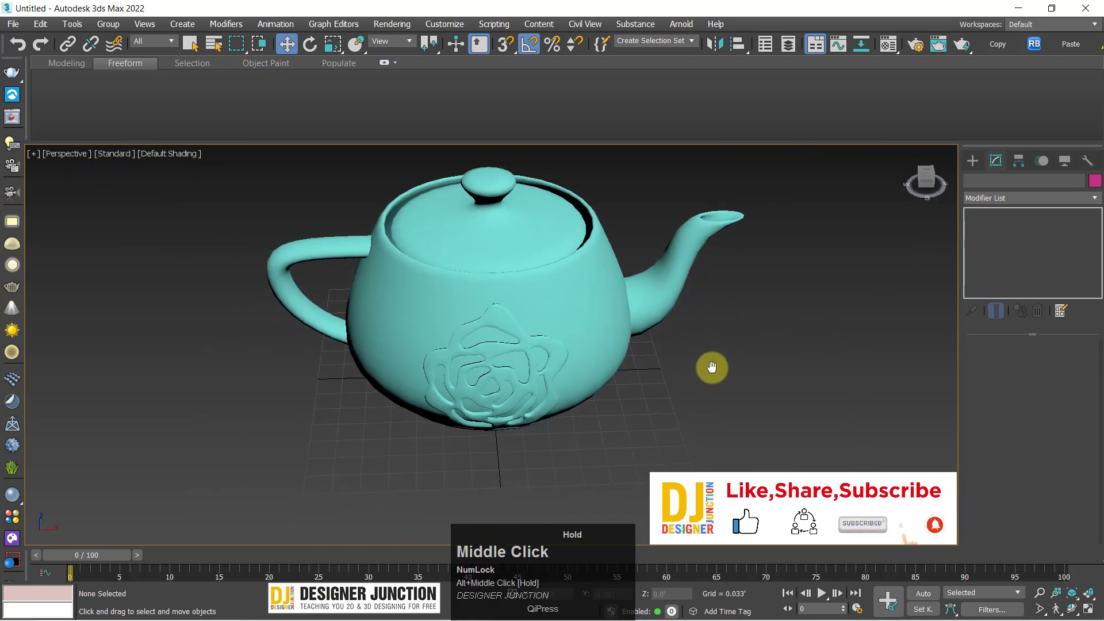
# Inspect the finished teapot with its embossed rose from the front and at angled close-up and full views.
pyautogui.click(926, 184)
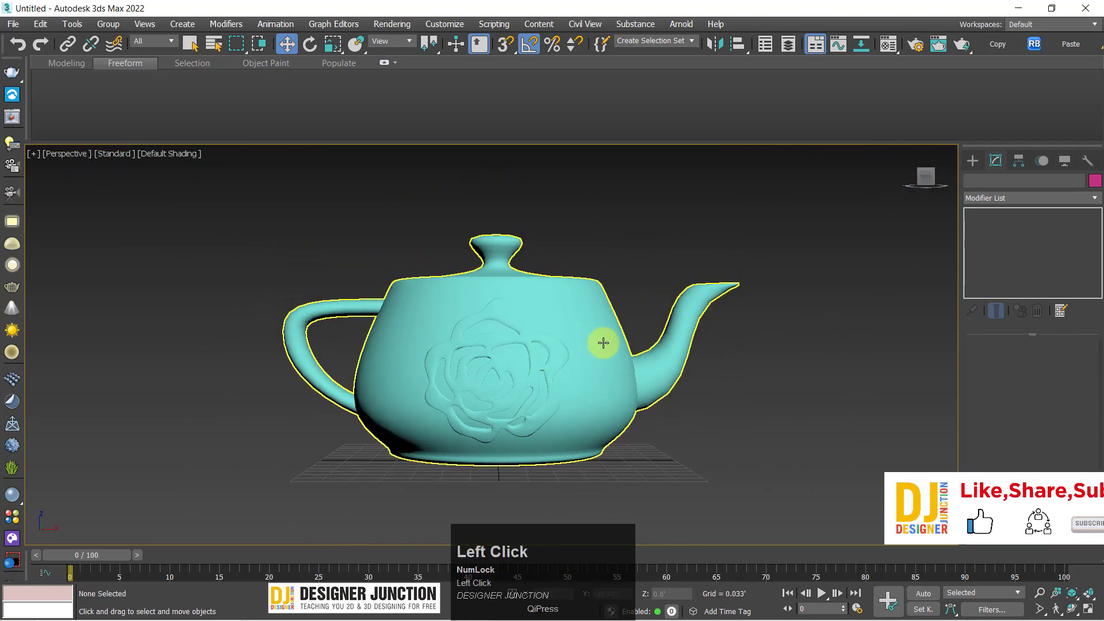
pyautogui.keyDown('ctrl'); pyautogui.keyDown('alt'); pyautogui.moveTo(542, 344); pyautogui.dragTo(464, 229, button='middle'); pyautogui.keyUp('alt'); pyautogui.keyUp('ctrl')
pyautogui.keyDown('alt'); pyautogui.moveTo(468, 372); pyautogui.dragTo(488, 422, button='middle'); pyautogui.keyUp('alt')
pyautogui.scroll(-3, 494, 370)
pyautogui.press('z')
pyautogui.keyDown('alt'); pyautogui.moveTo(552, 353); pyautogui.dragTo(522, 316, button='middle'); pyautogui.keyUp('alt')
pyautogui.scroll(3, 421, 377)
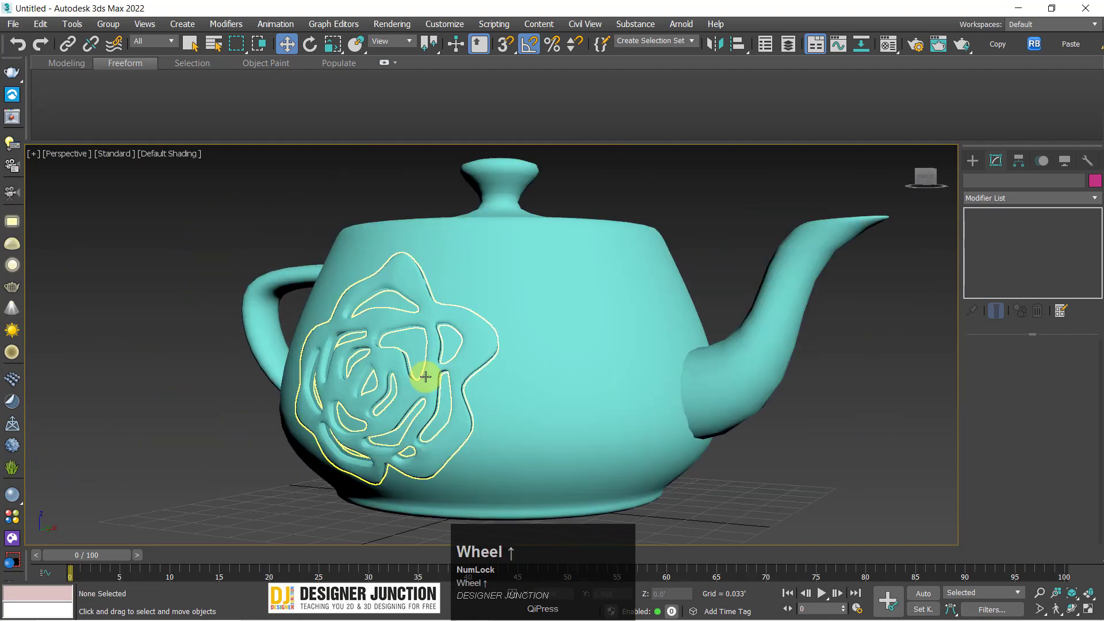
pyautogui.keyDown('alt'); pyautogui.moveTo(421, 377); pyautogui.dragTo(430, 326, button='middle'); pyautogui.keyUp('alt')
pyautogui.scroll(-3, 437, 349)
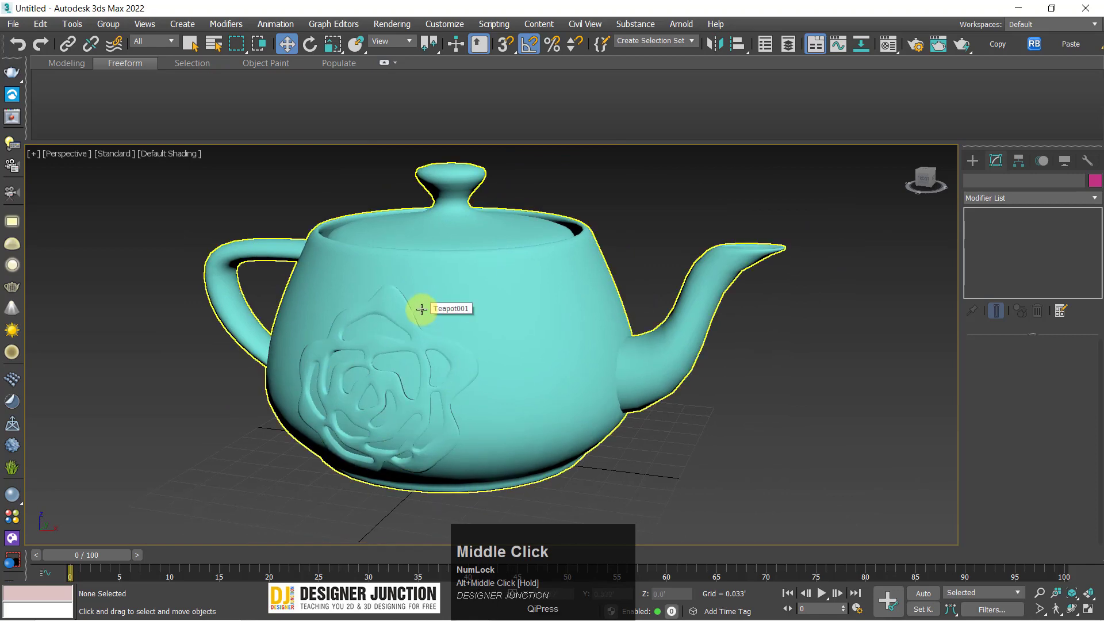